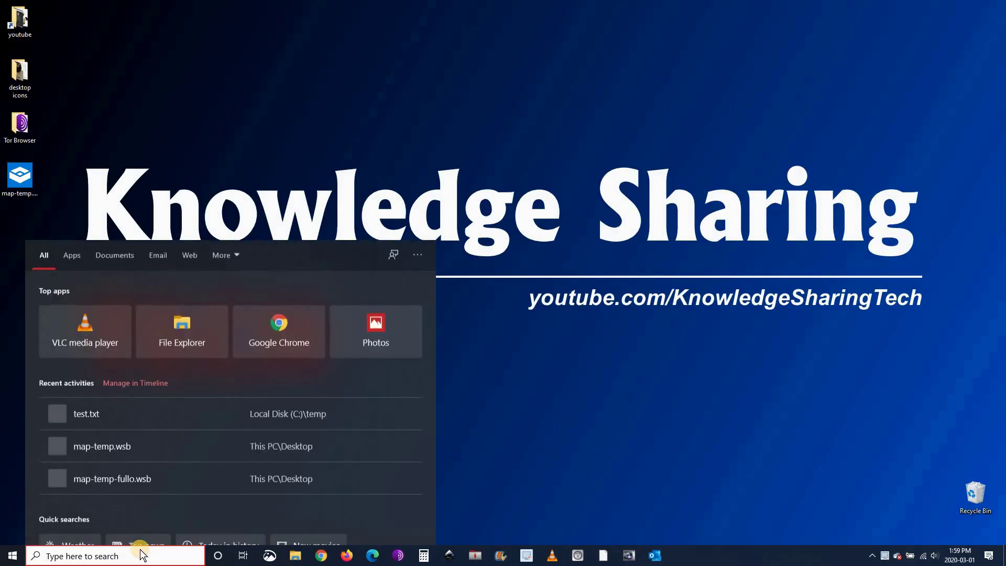
Step: Search 'sysinfo' to open System Information on its System Summary page
{"action": "type", "text": "sysi"}
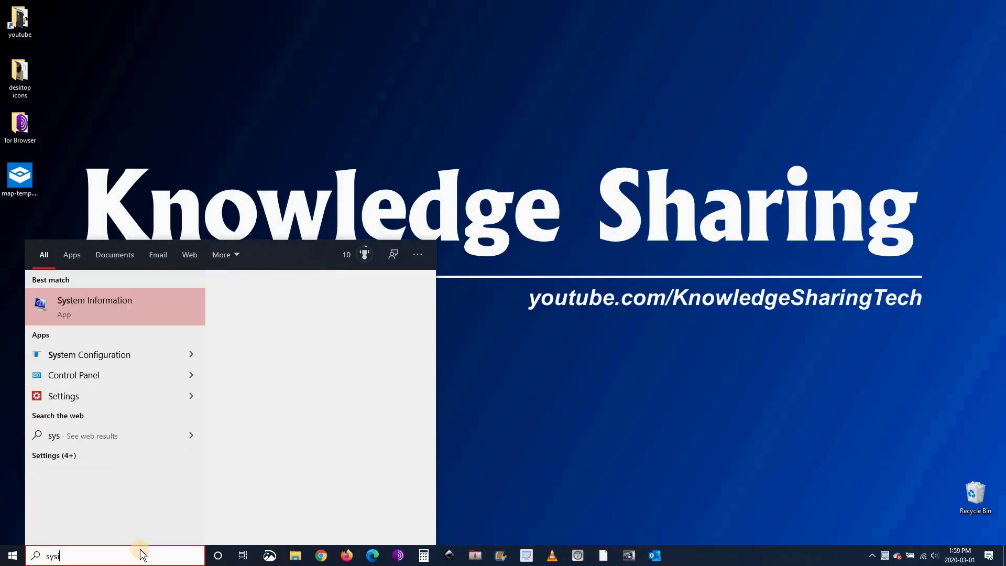
{"action": "type", "text": "nfo"}
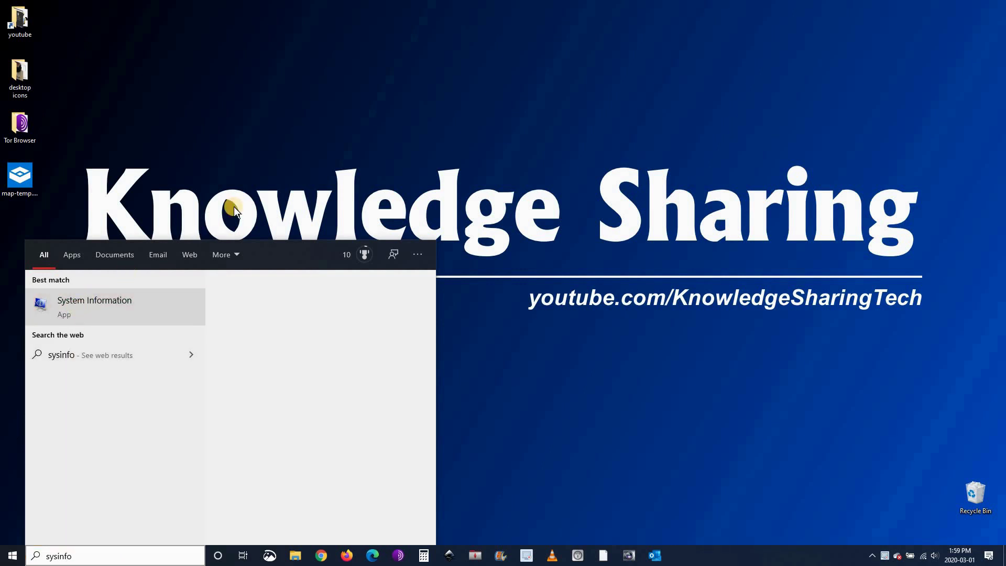
{"action": "key", "text": "Return"}
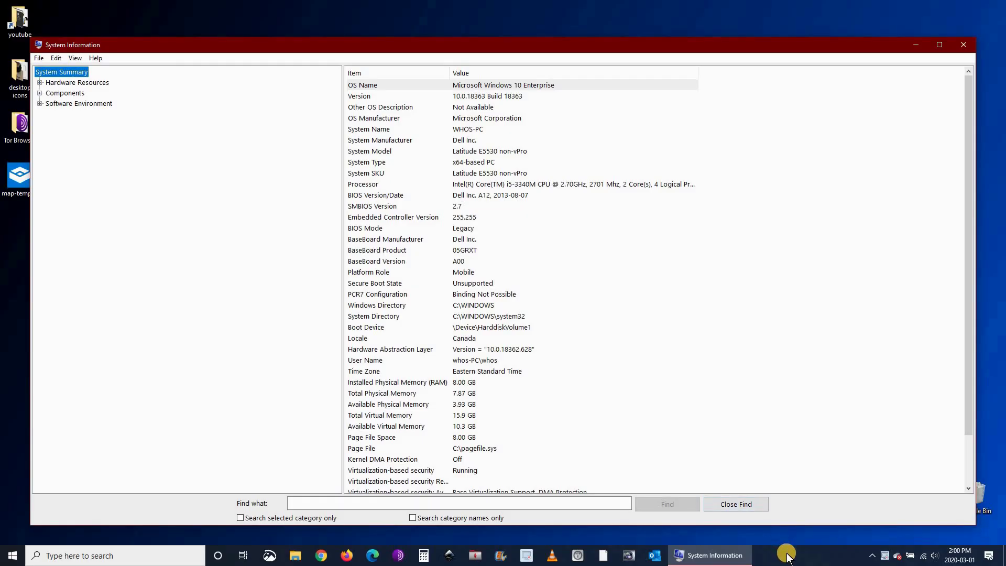
Step: Open Task Manager from the taskbar and show the CPU graph under Performance
{"action": "right_click", "coordinate": [786, 553]}
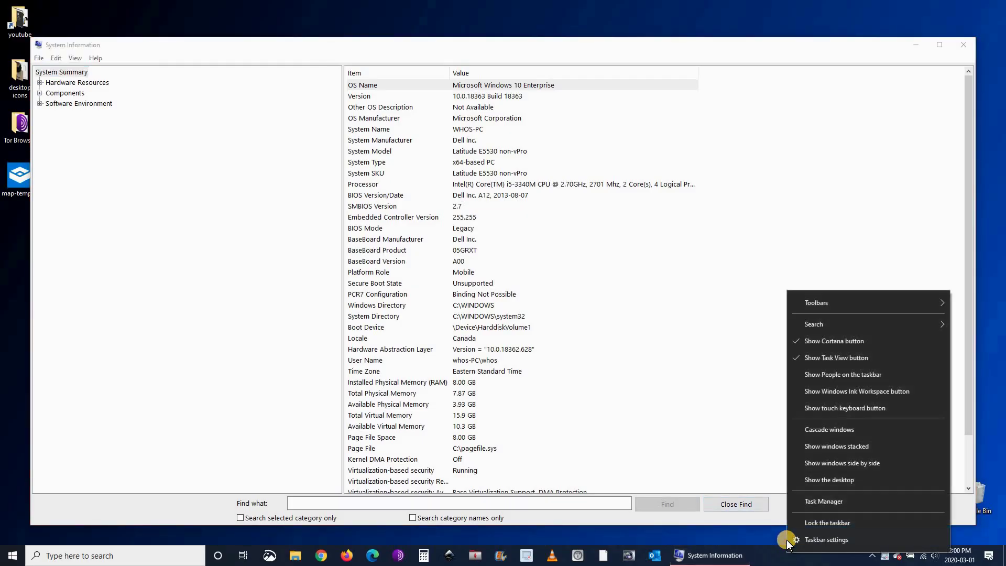
{"action": "left_click", "coordinate": [818, 504]}
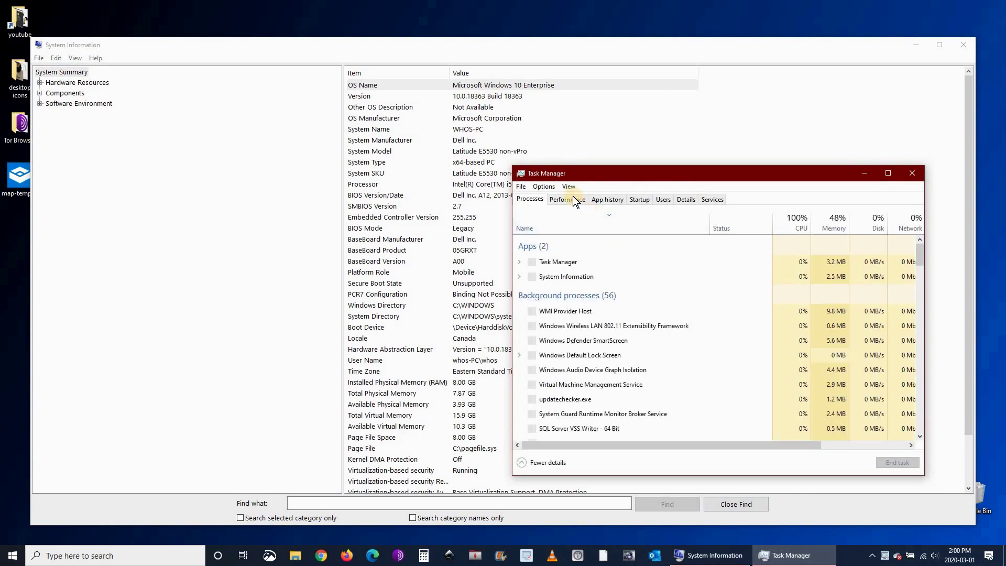
{"action": "left_click", "coordinate": [572, 198]}
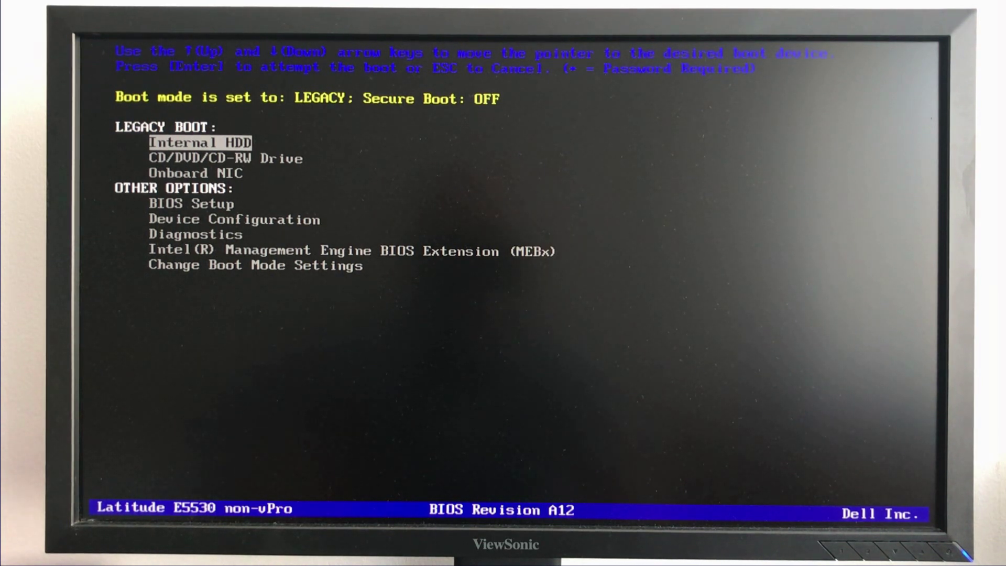
Step: Enter Dell BIOS Setup and enable Virtualization, VT for Direct I/O and Trusted Execution
{"action": "key", "text": "Down"}
{"action": "key", "text": "Down"}
{"action": "key", "text": "Down"}
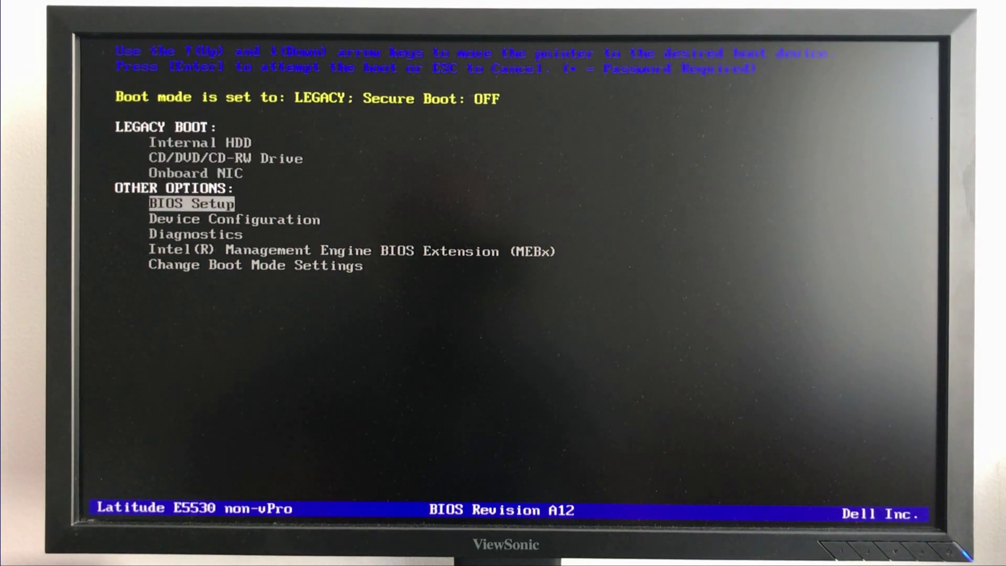
{"action": "key", "text": "Return"}
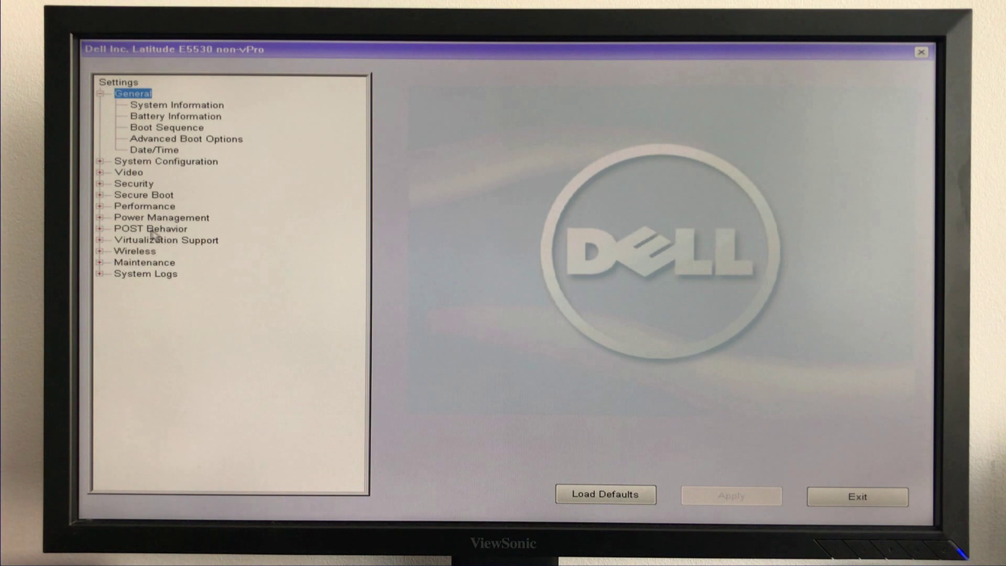
{"action": "left_click", "coordinate": [100, 240]}
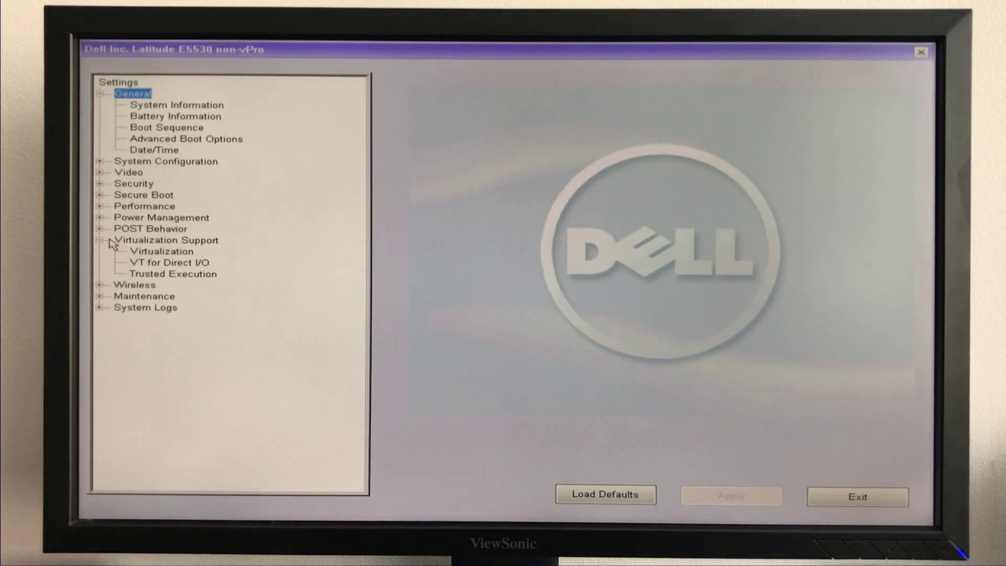
{"action": "left_click", "coordinate": [157, 252]}
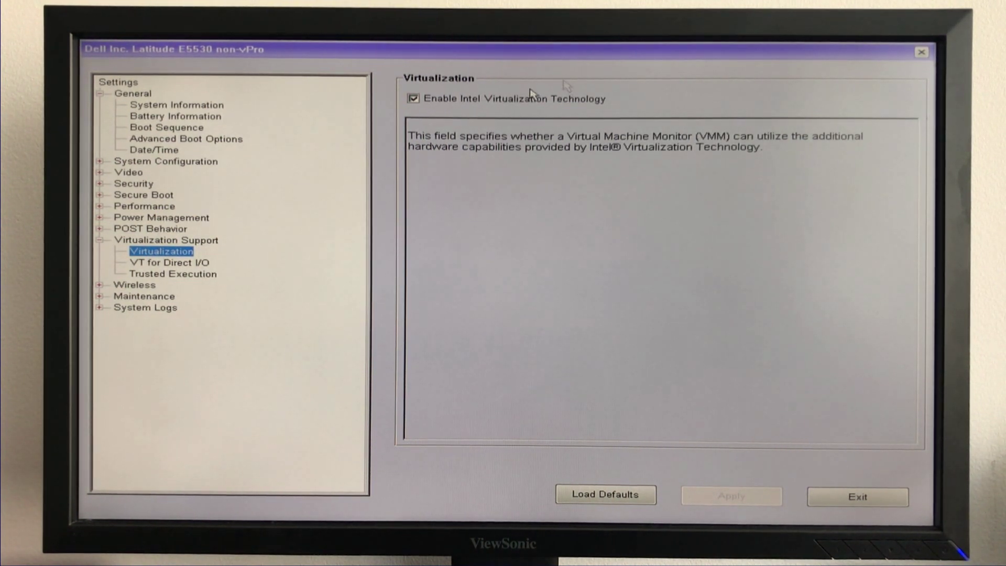
{"action": "left_click", "coordinate": [196, 265]}
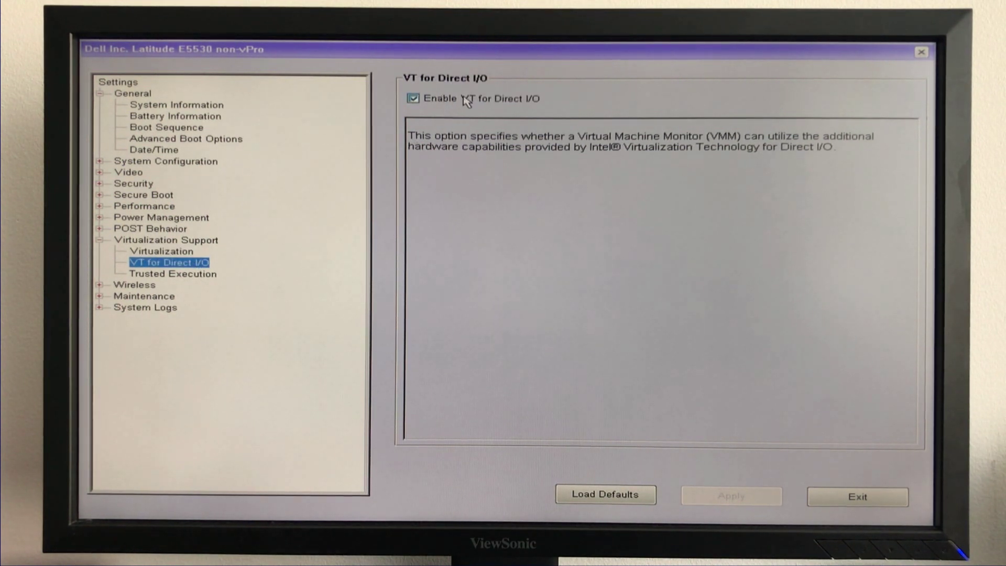
{"action": "left_click", "coordinate": [209, 274]}
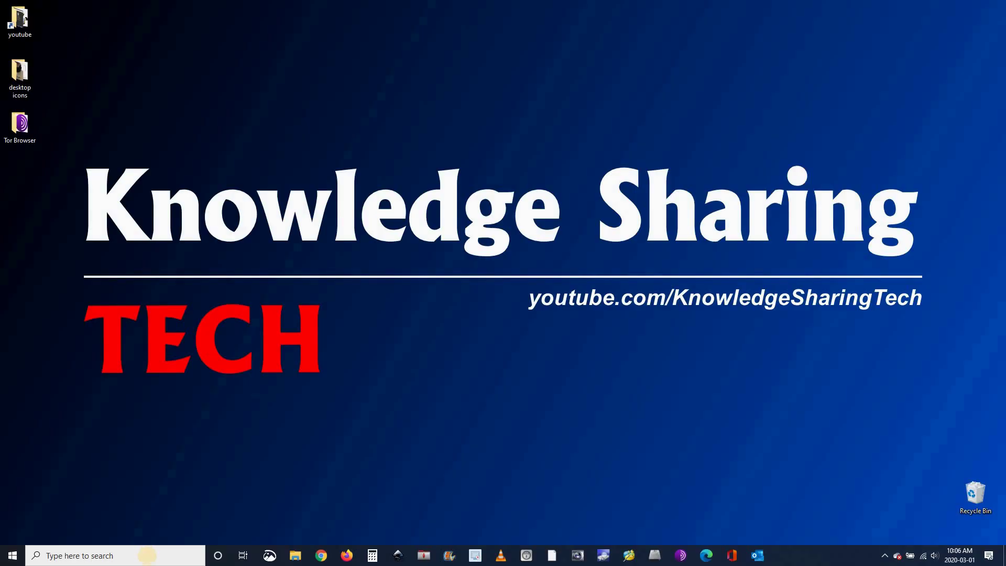
Step: Open PowerShell as administrator and enter Enable-WindowsOptionalFeature -FeatureName Containers-DisposableClientVm -All -Online
{"action": "left_click", "coordinate": [147, 557]}
{"action": "type", "text": "powershell"}
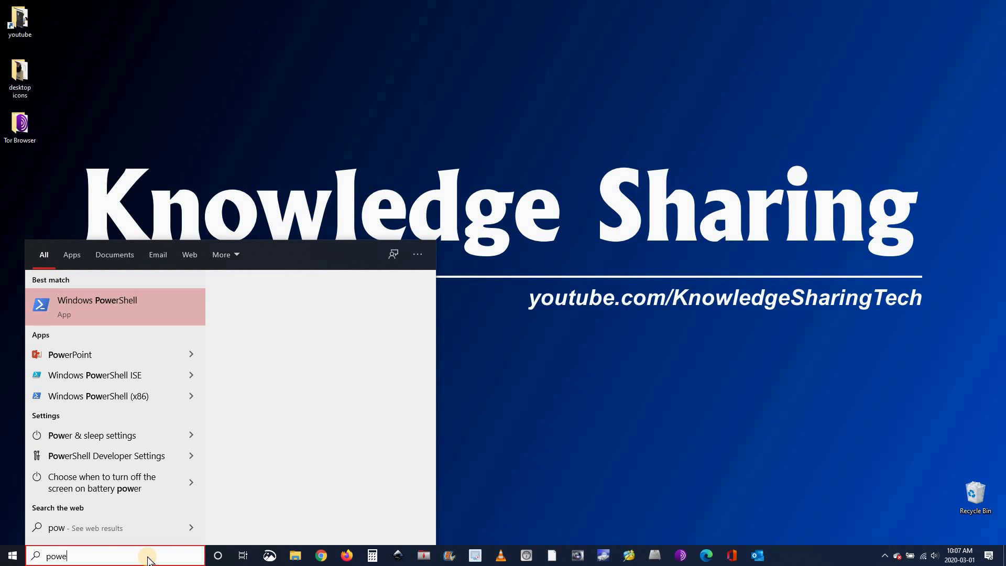
{"action": "right_click", "coordinate": [91, 308]}
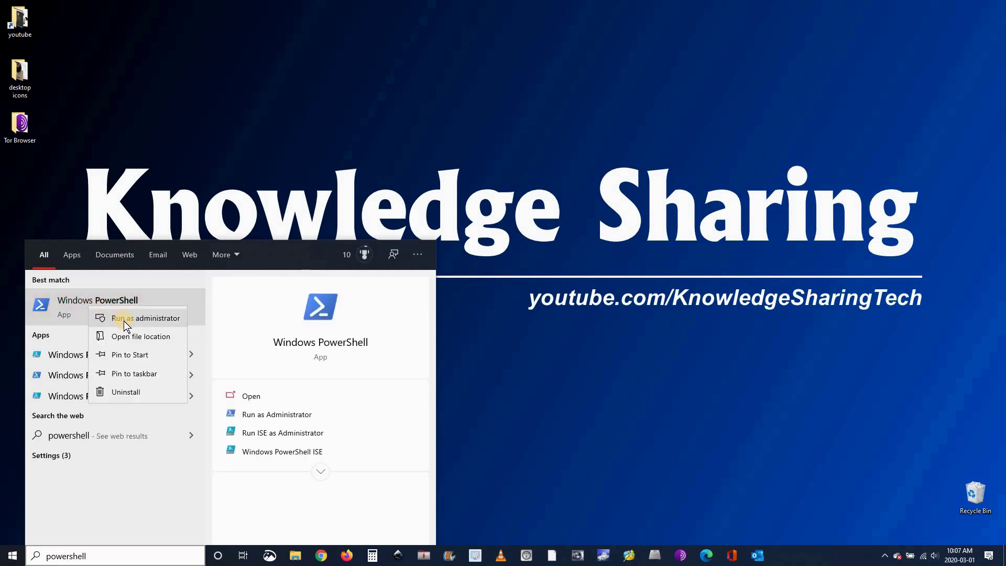
{"action": "left_click", "coordinate": [108, 317]}
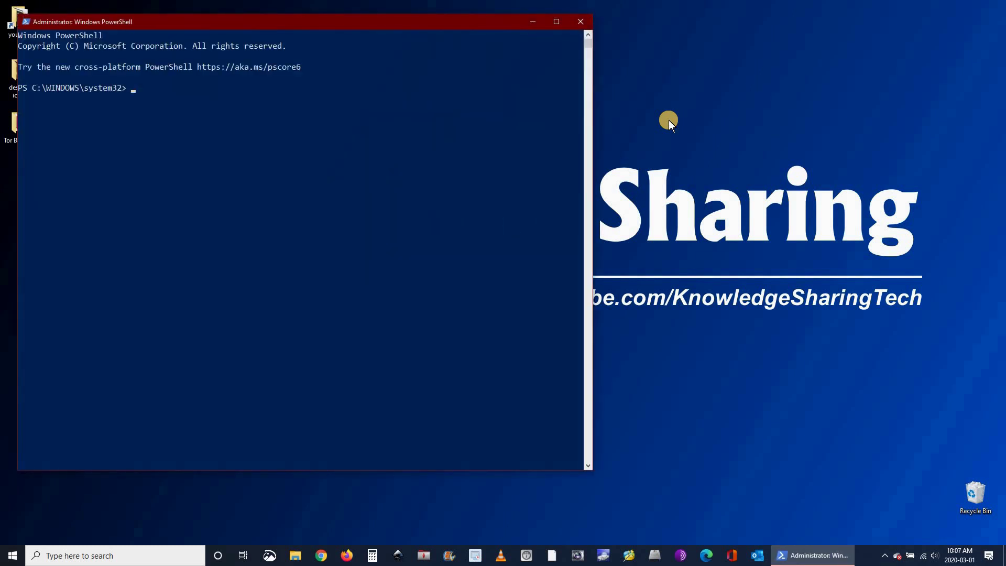
{"action": "type", "text": "Enable"}
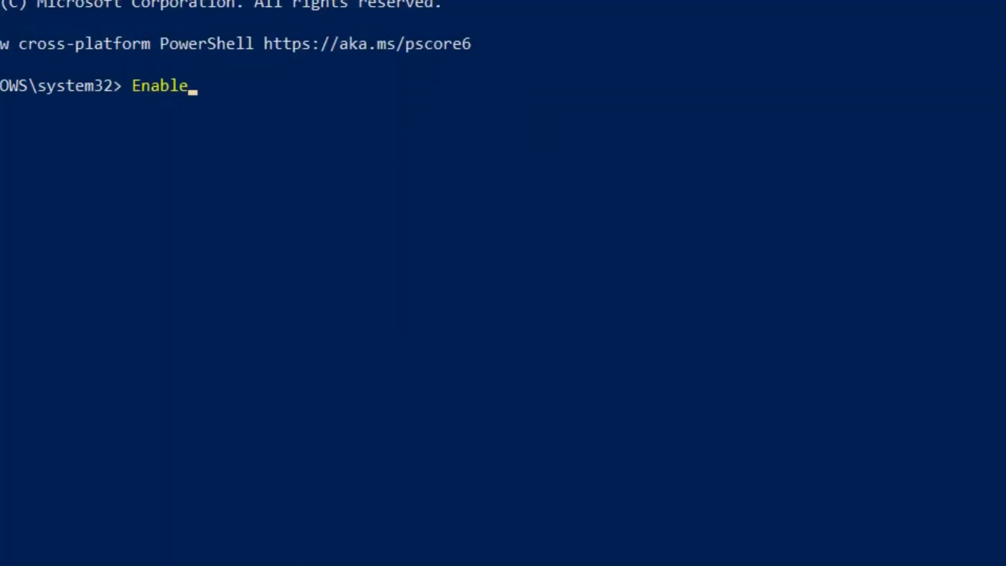
{"action": "type", "text": "-Window"}
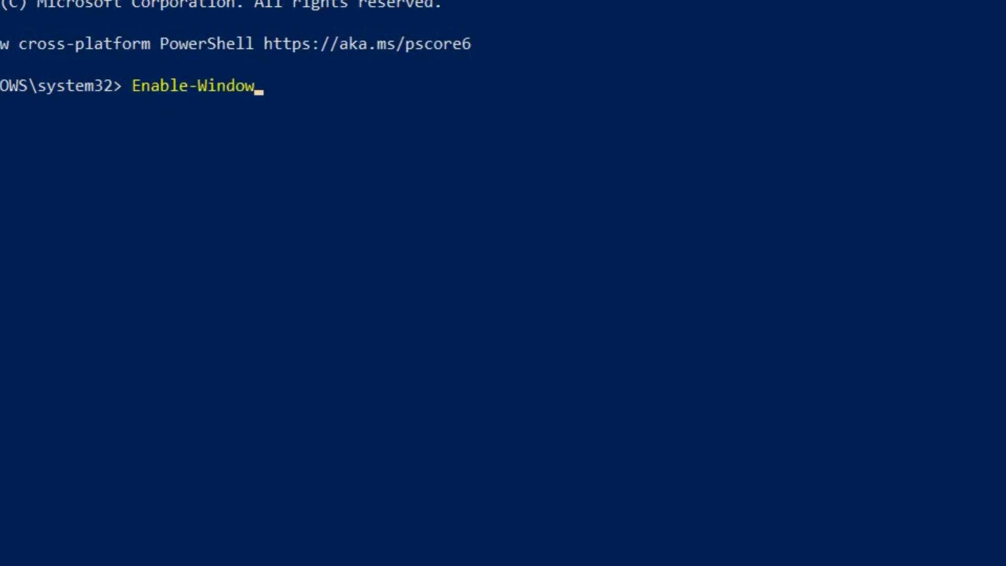
{"action": "type", "text": "sOptionalFeature"}
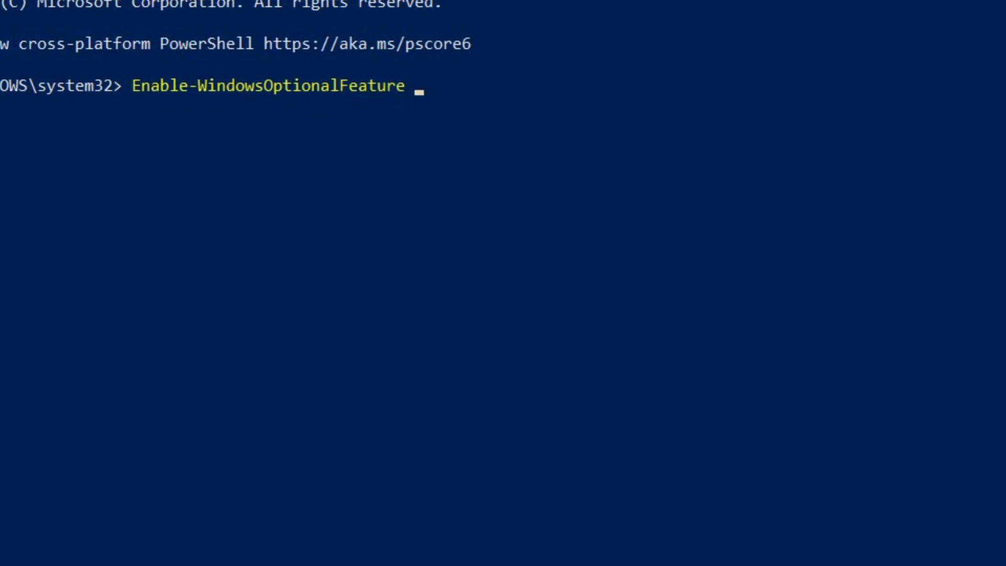
{"action": "type", "text": " -Featur"}
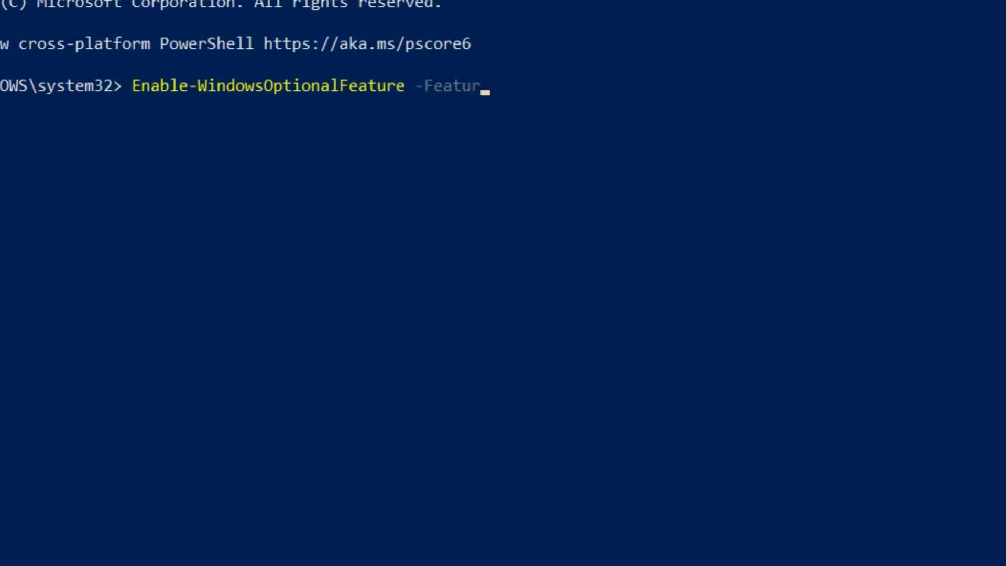
{"action": "type", "text": "eName Cont"}
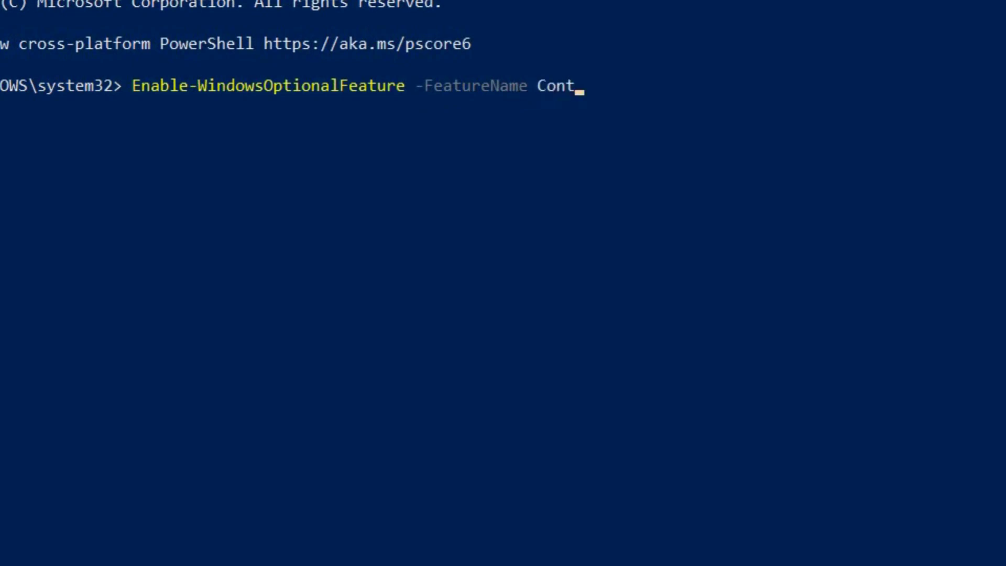
{"action": "type", "text": "ainers-D"}
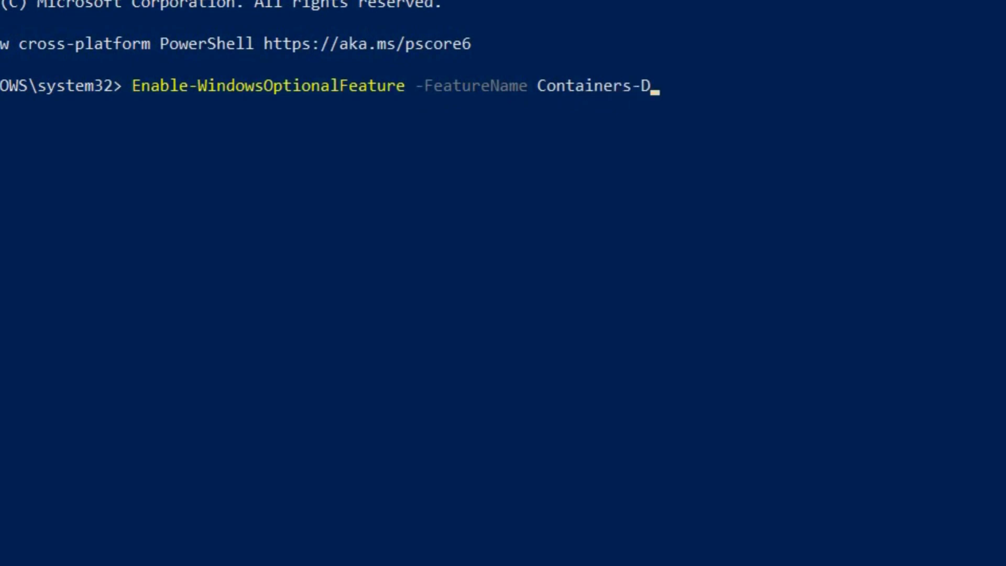
{"action": "type", "text": "isposableClie"}
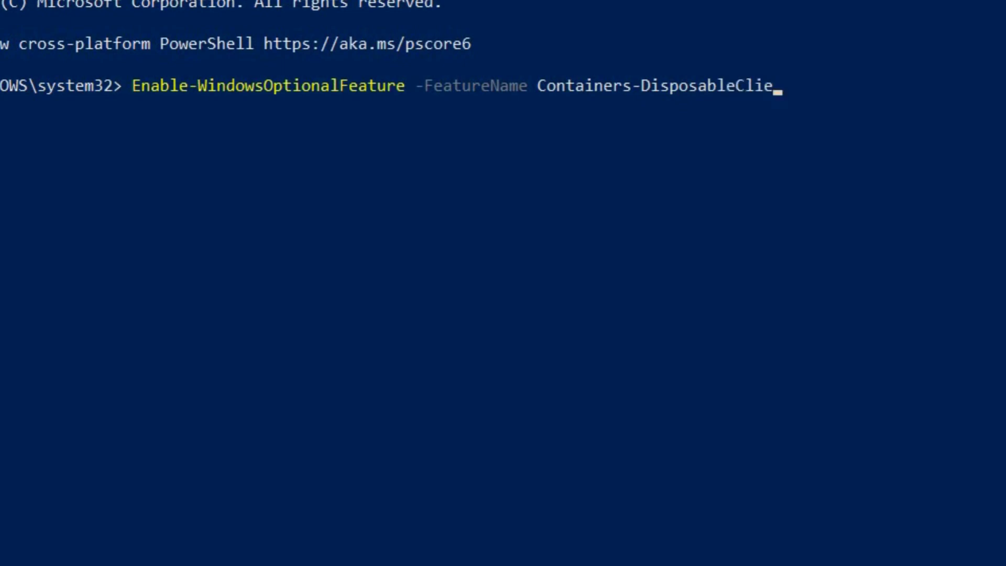
{"action": "type", "text": "ntVm -All"}
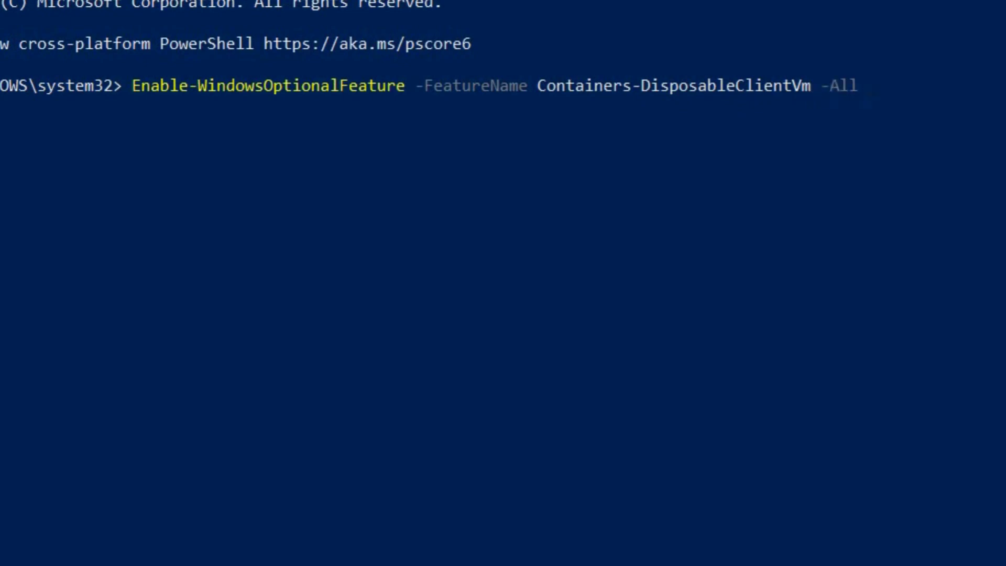
{"action": "type", "text": " -Online"}
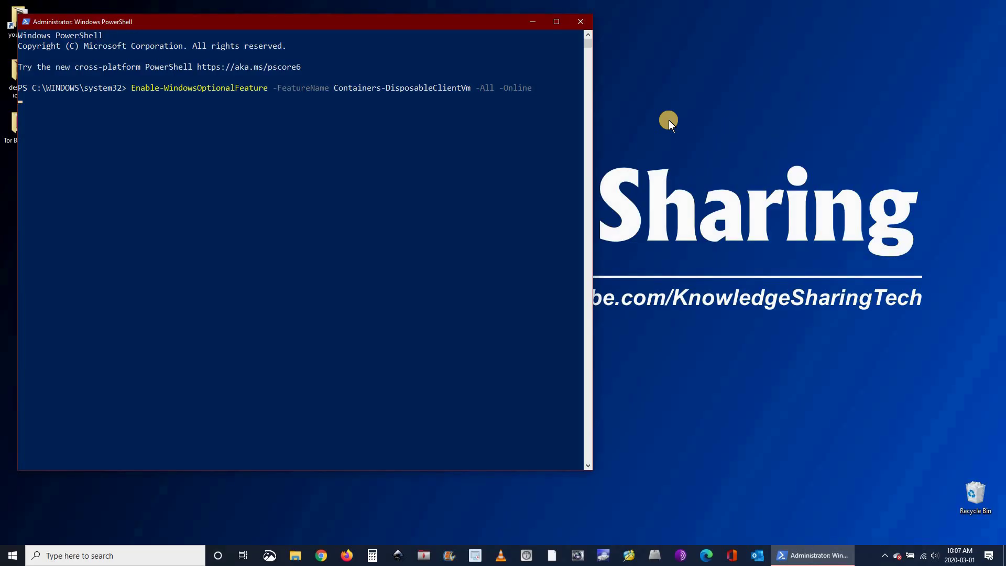
Step: Run the Containers-DisposableClientVm enable command and answer 'y' to restart the computer
{"action": "key", "text": "Return"}
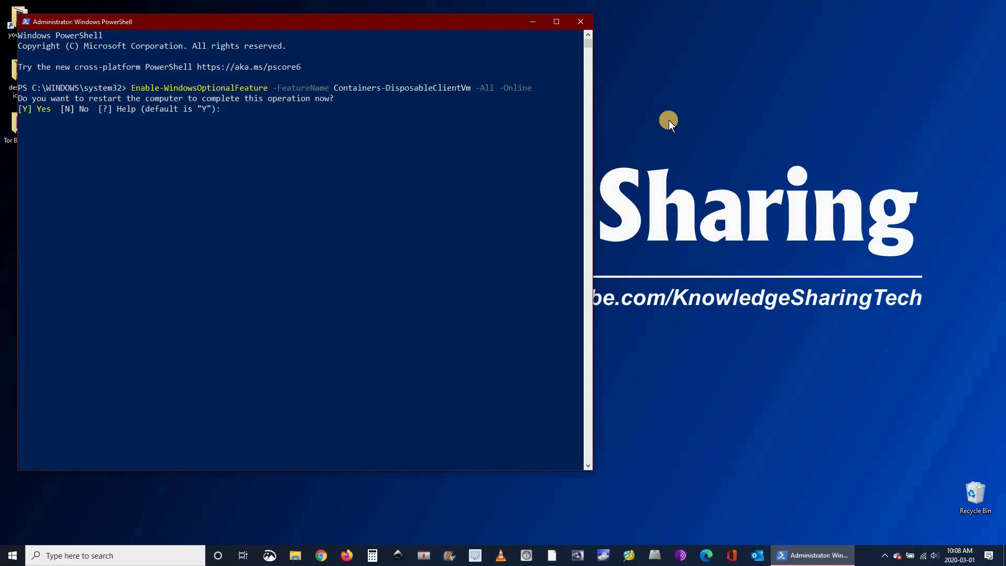
{"action": "type", "text": "y"}
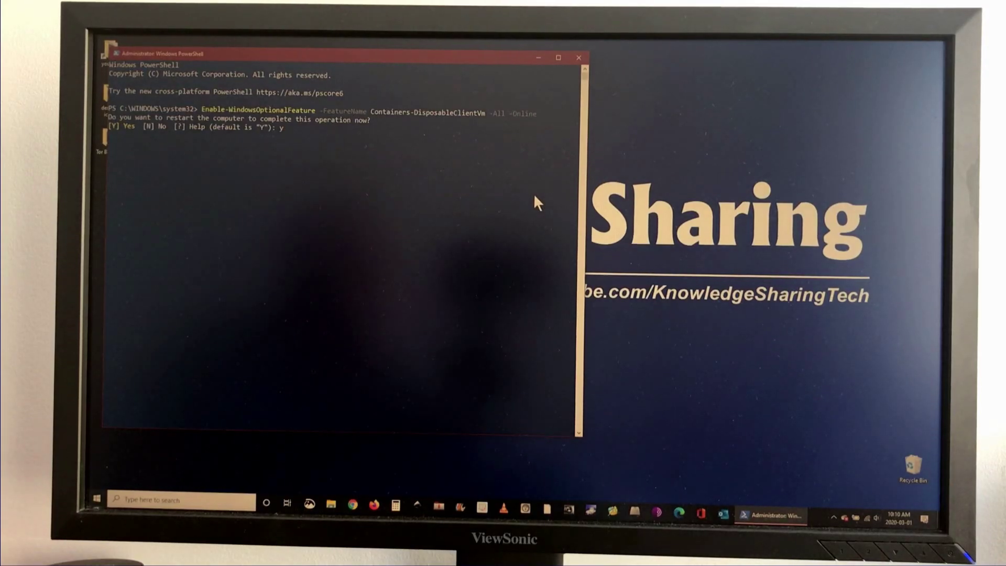
{"action": "key", "text": "Return"}
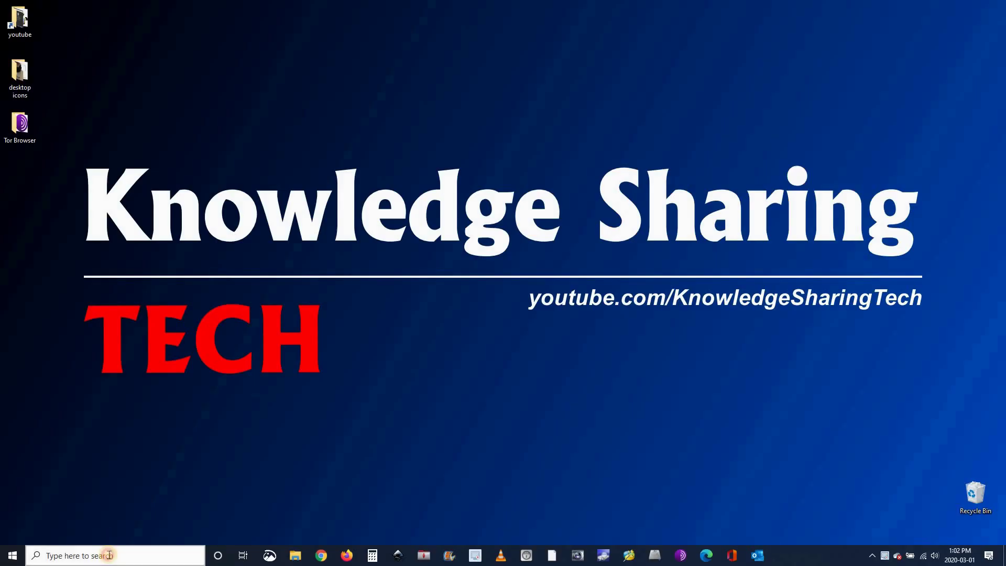
Step: Launch Windows Sandbox by searching for 'windows sandb'
{"action": "left_click", "coordinate": [107, 556]}
{"action": "type", "text": "windows sa"}
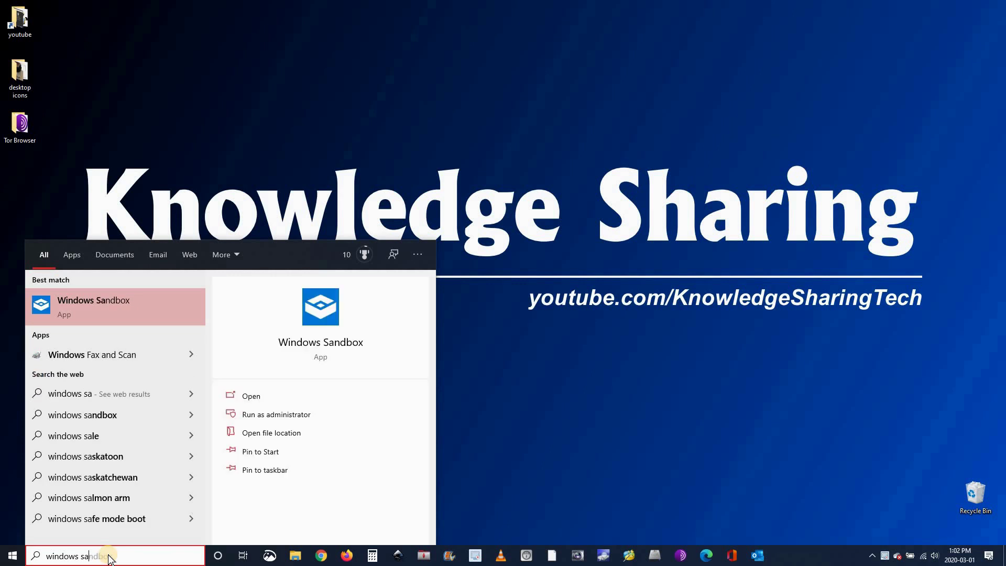
{"action": "type", "text": "ndbox"}
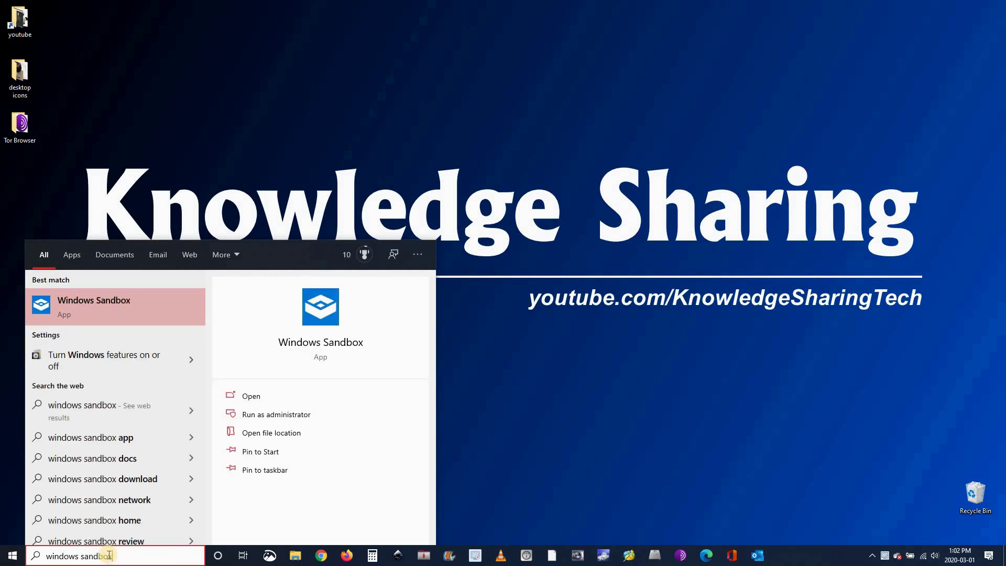
{"action": "key", "text": "Escape"}
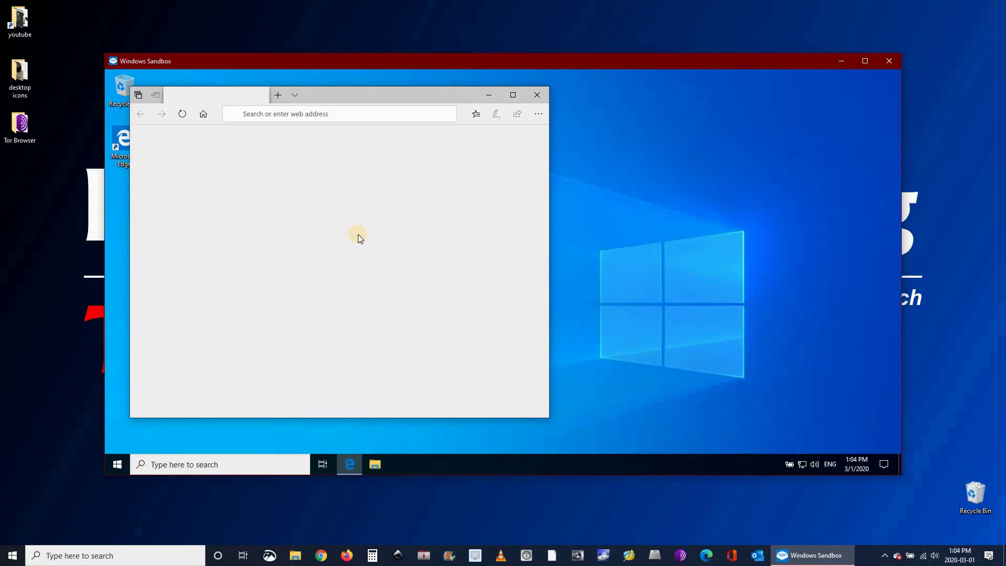
Step: Copy the host's Tor Browser folder and paste it onto the sandbox desktop
{"action": "double_click", "coordinate": [22, 125]}
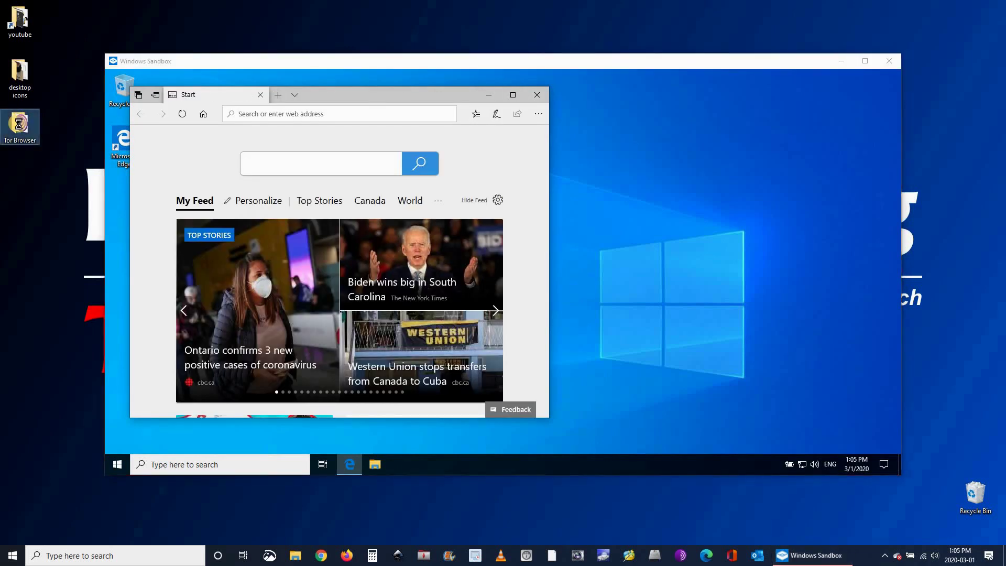
{"action": "right_click", "coordinate": [19, 125]}
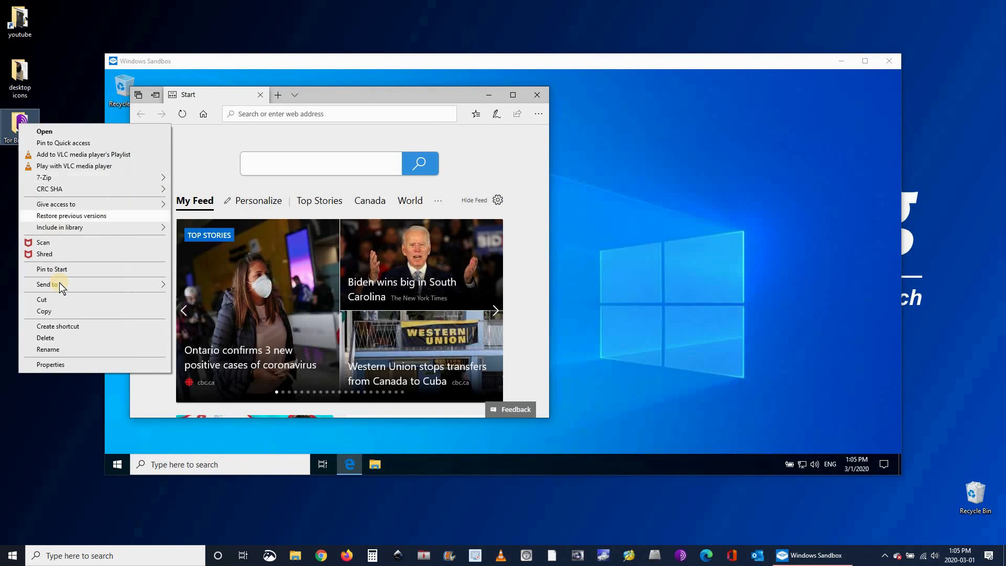
{"action": "left_click", "coordinate": [53, 312]}
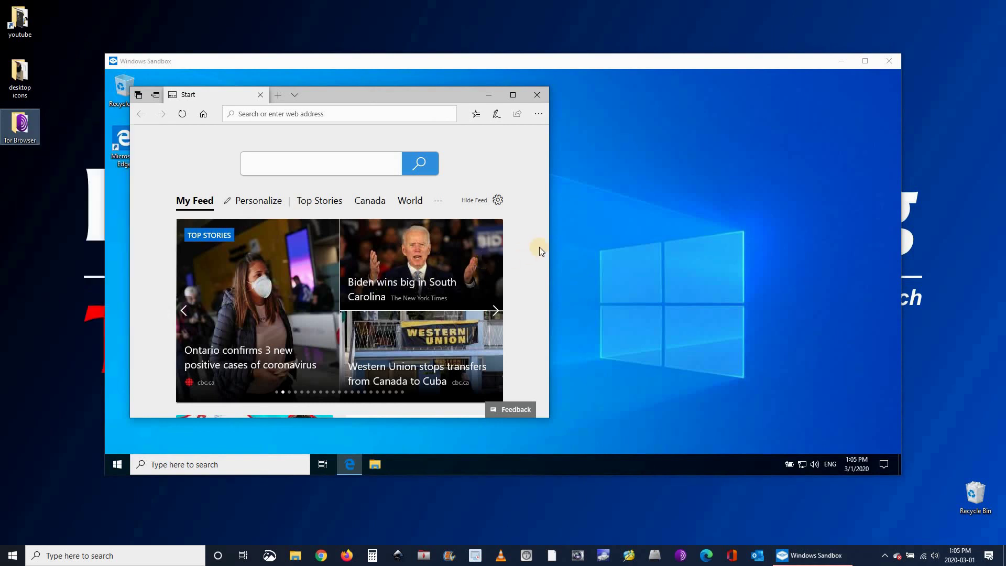
{"action": "left_click", "coordinate": [622, 225]}
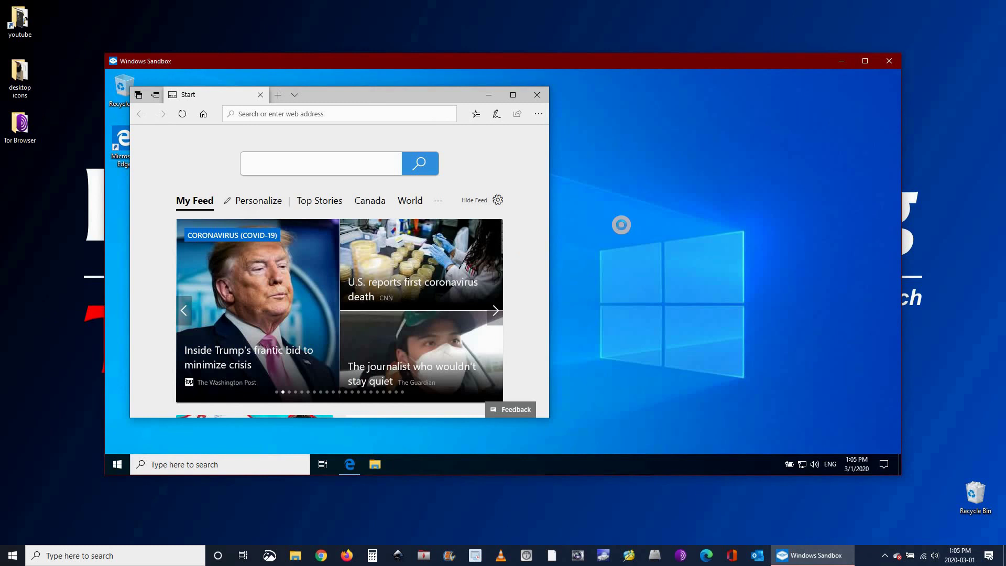
{"action": "right_click", "coordinate": [622, 226]}
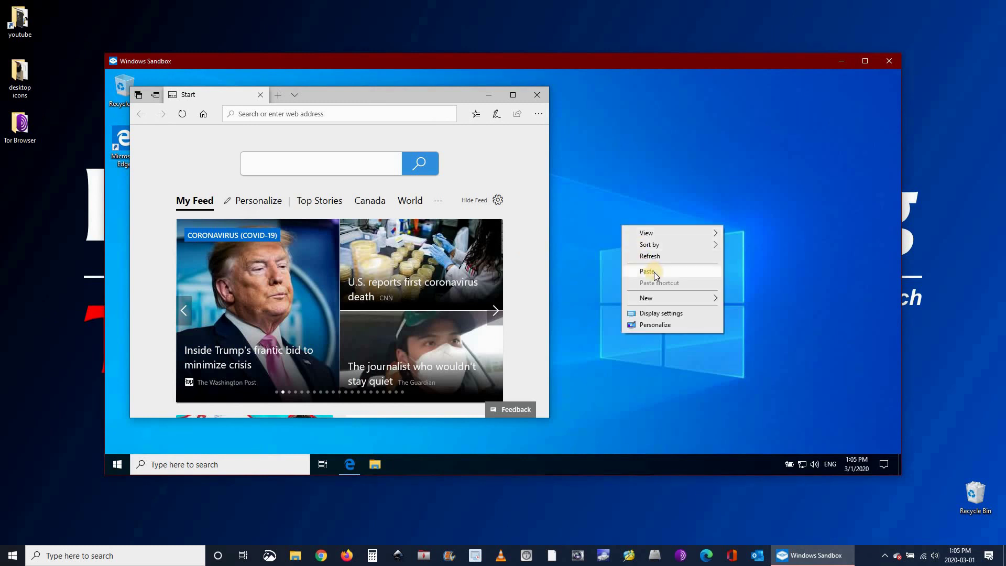
{"action": "left_click", "coordinate": [653, 272]}
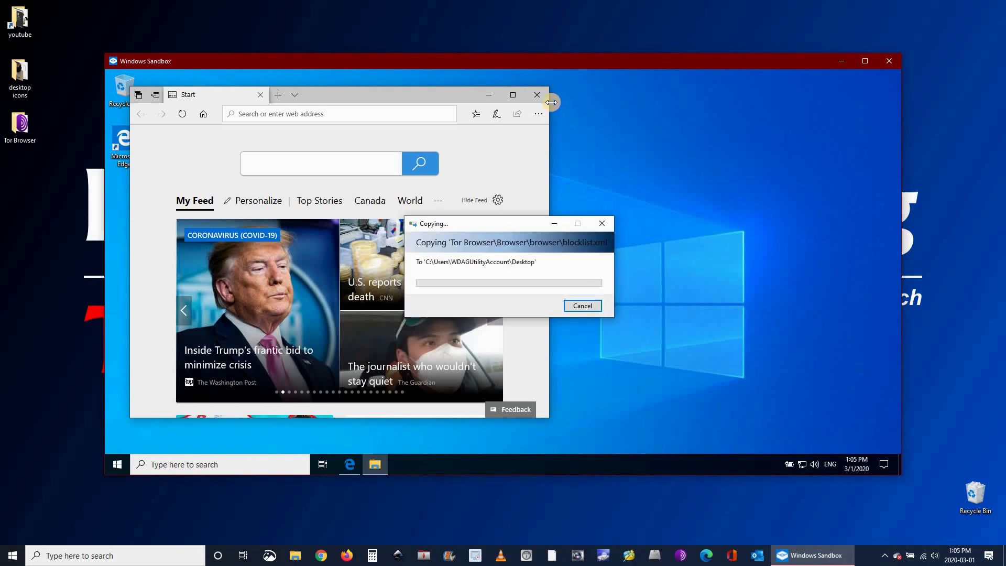
Step: Close Edge, move Tor Browser below the Recycle Bin, then close and discard the sandbox
{"action": "left_click", "coordinate": [536, 97]}
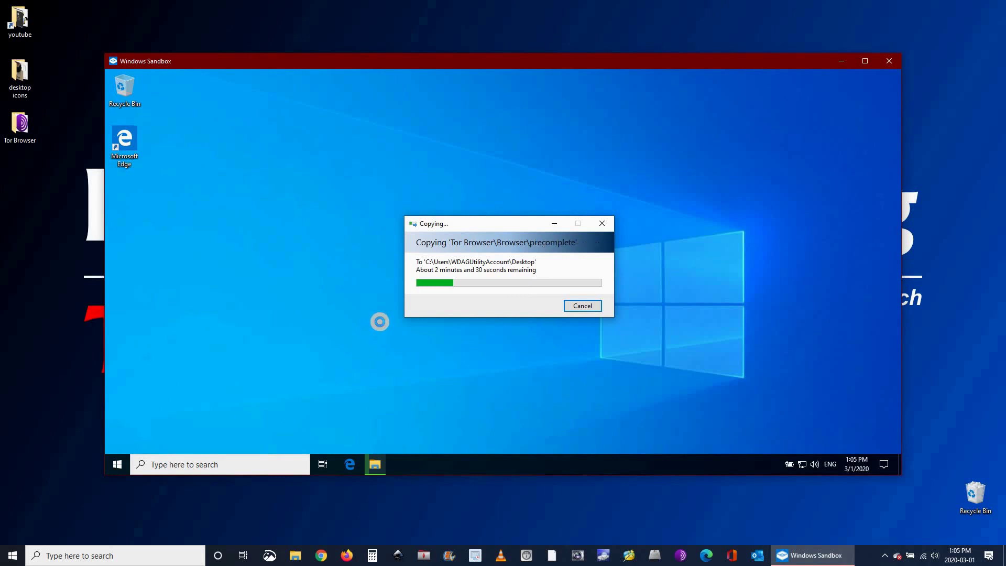
{"action": "left_click_drag", "start_coordinate": [645, 242], "coordinate": [159, 266]}
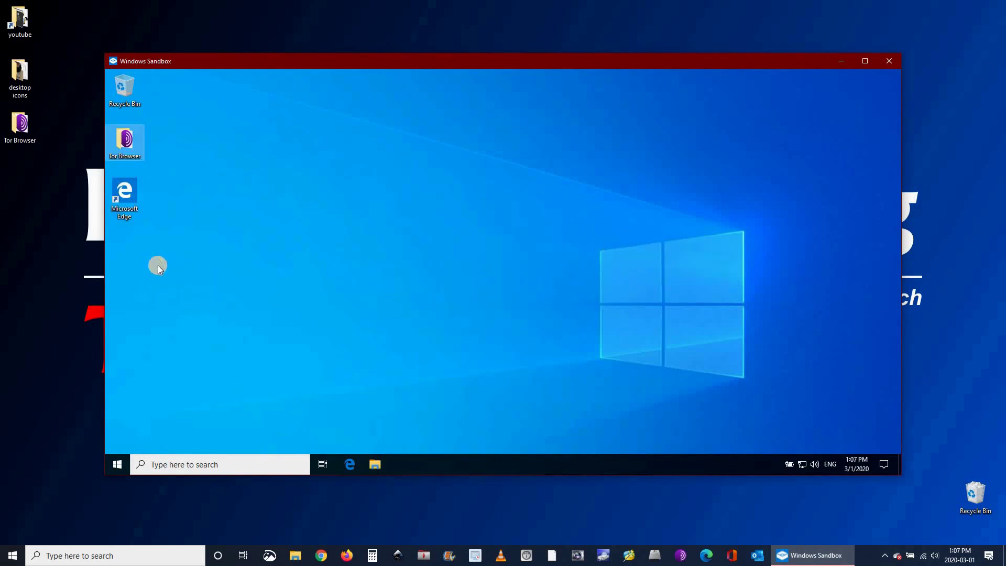
{"action": "left_click", "coordinate": [891, 63]}
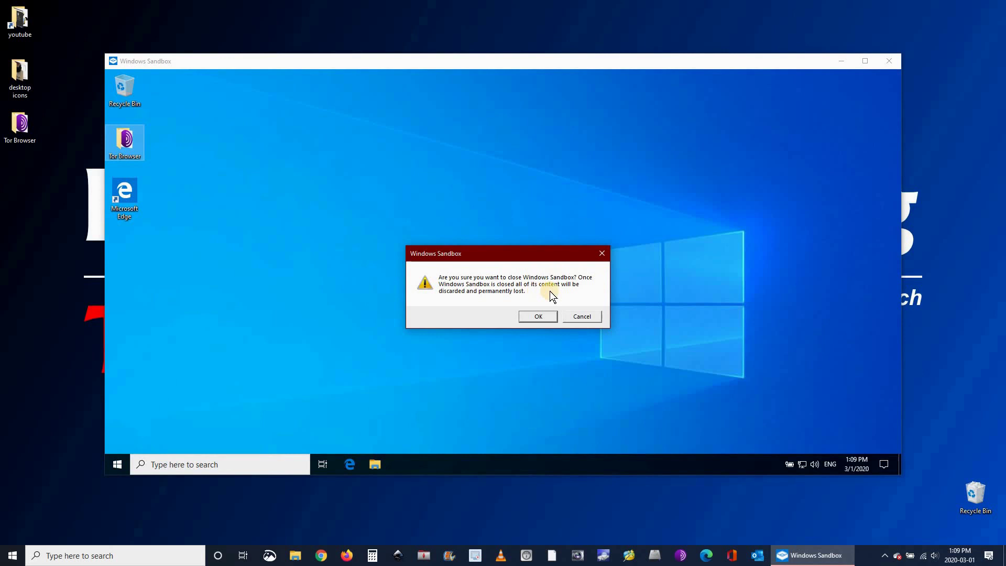
{"action": "left_click", "coordinate": [537, 317]}
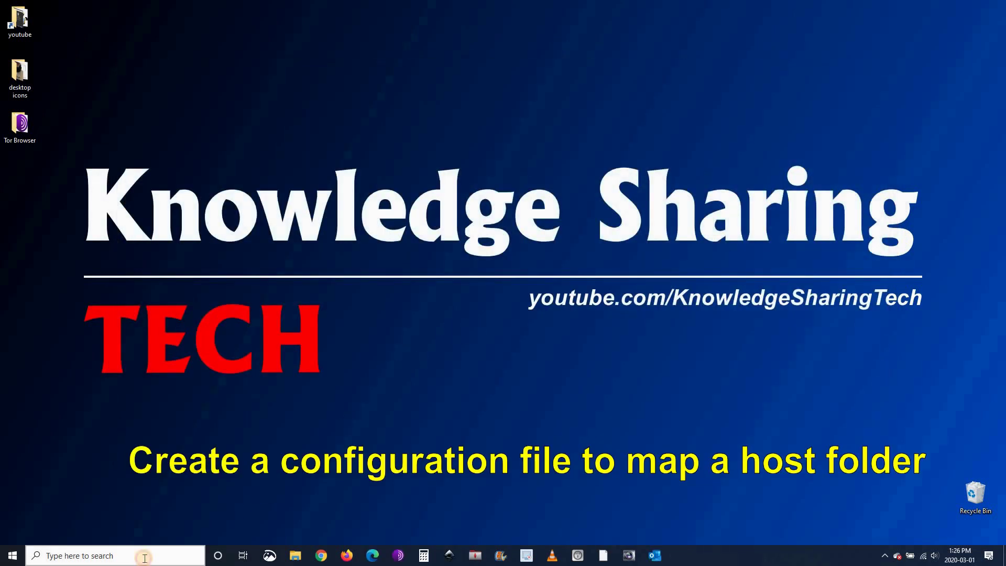
Step: Open Notepad and paste the XML configuration mapping C:\temp with ReadOnly true
{"action": "left_click", "coordinate": [145, 559]}
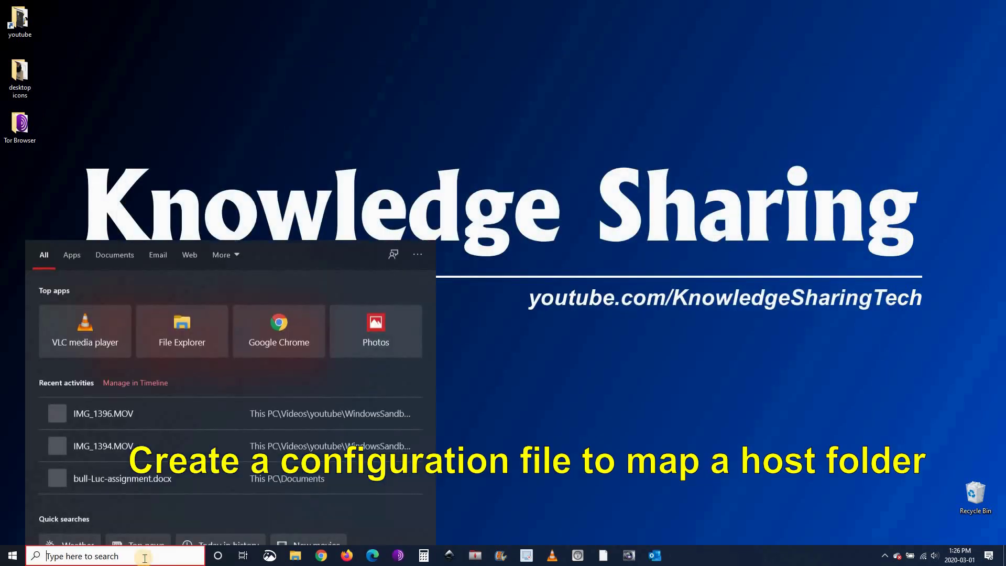
{"action": "type", "text": "not"}
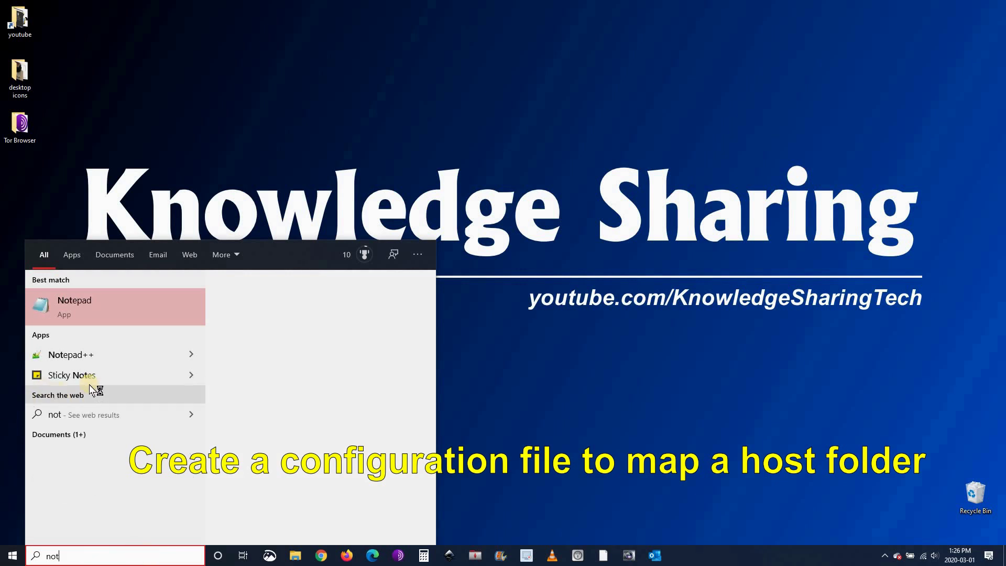
{"action": "key", "text": "Return"}
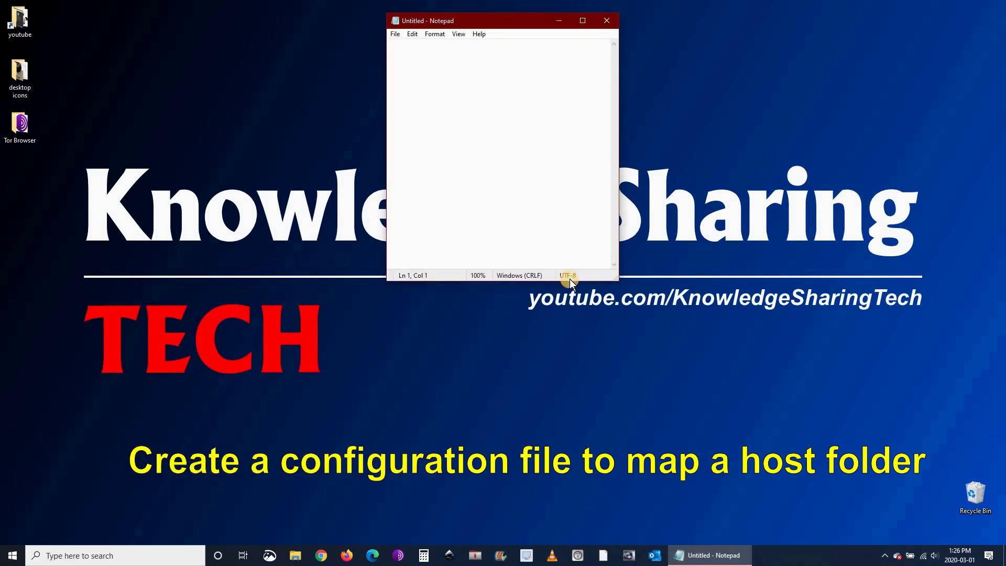
{"action": "key", "text": "ctrl+v"}
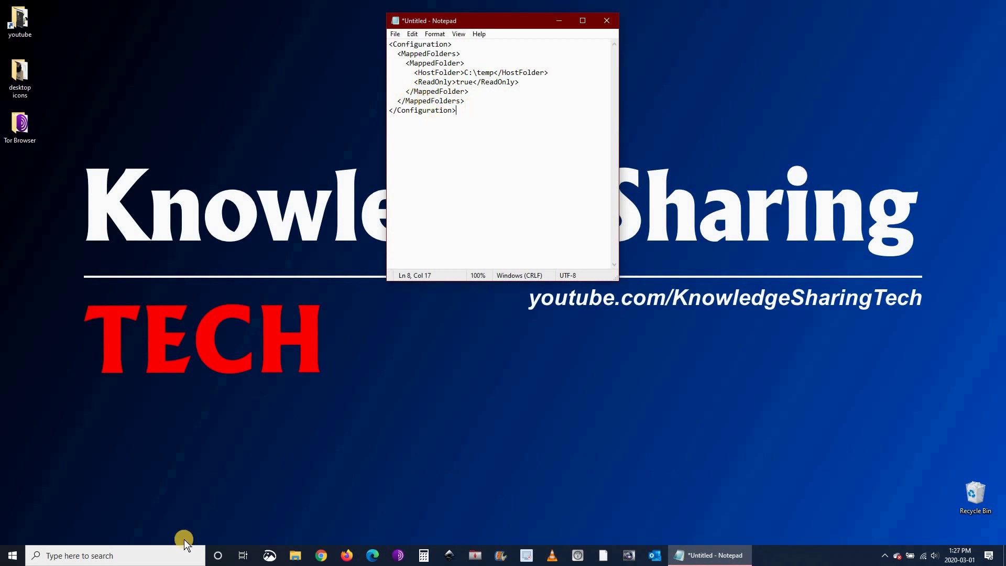
{"action": "left_click", "coordinate": [173, 554]}
Step: Create a new folder named temp at the root of the C: drive
{"action": "type", "text": "c:"}
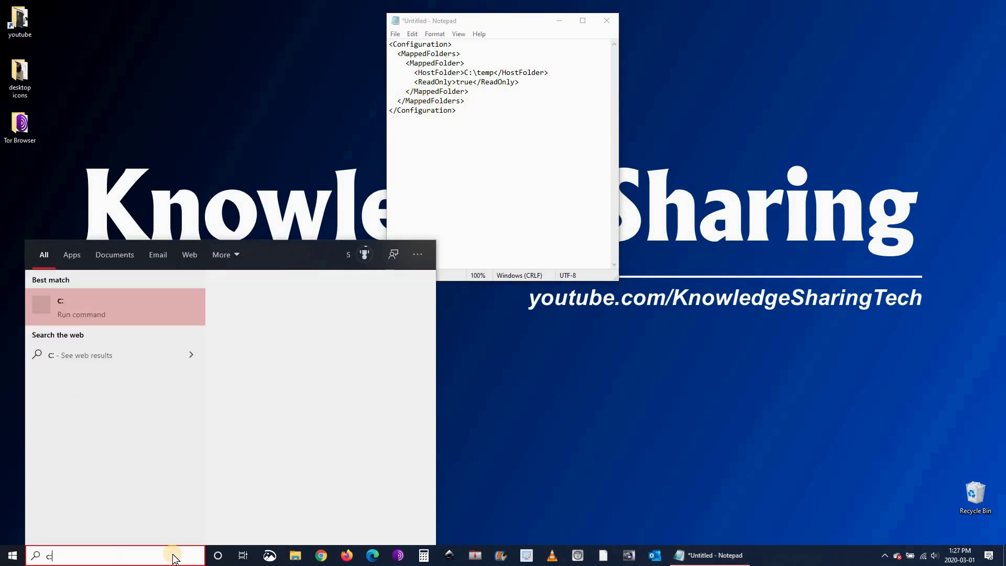
{"action": "key", "text": "Return"}
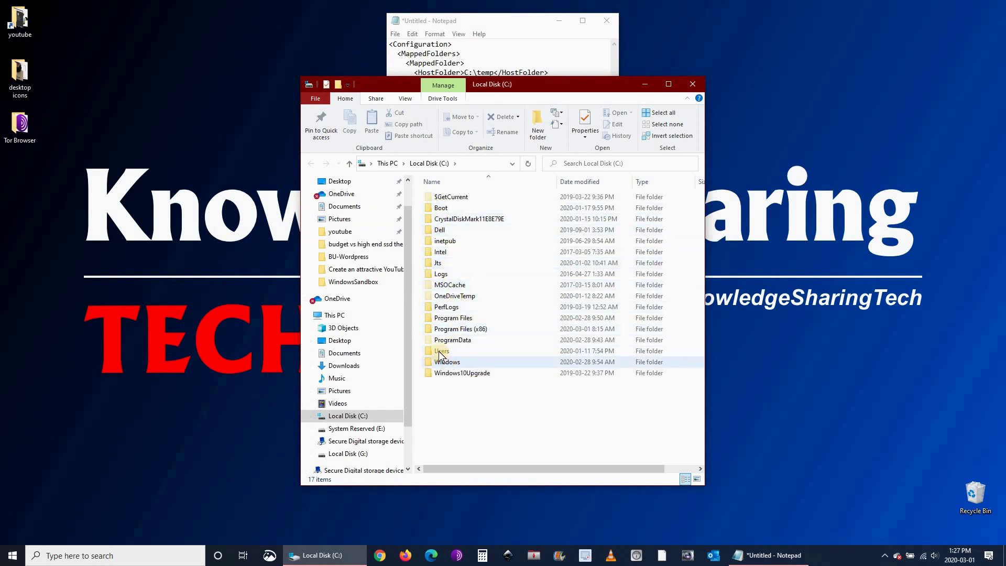
{"action": "right_click", "coordinate": [463, 435]}
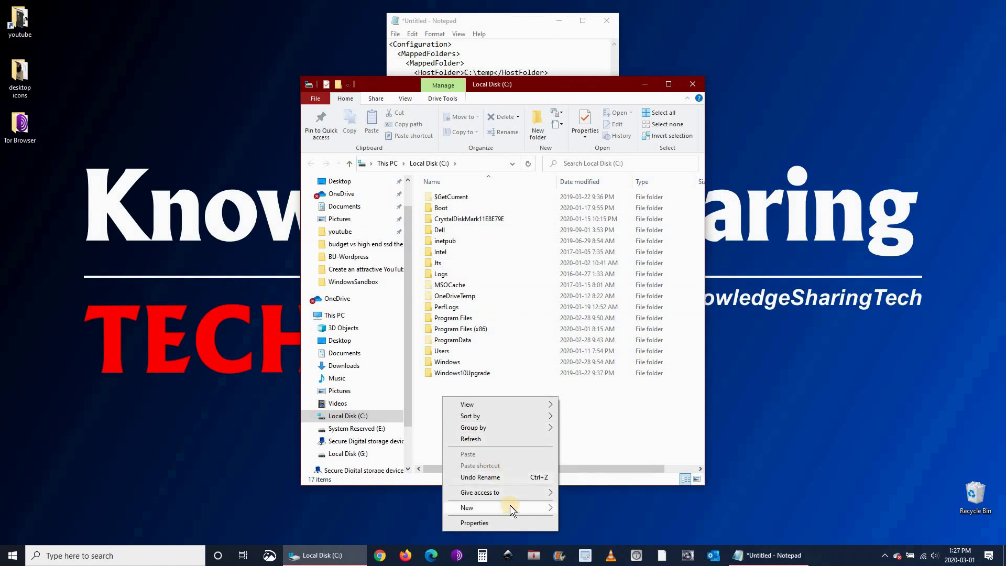
{"action": "mouse_move", "coordinate": [512, 511]}
{"action": "left_click", "coordinate": [582, 508]}
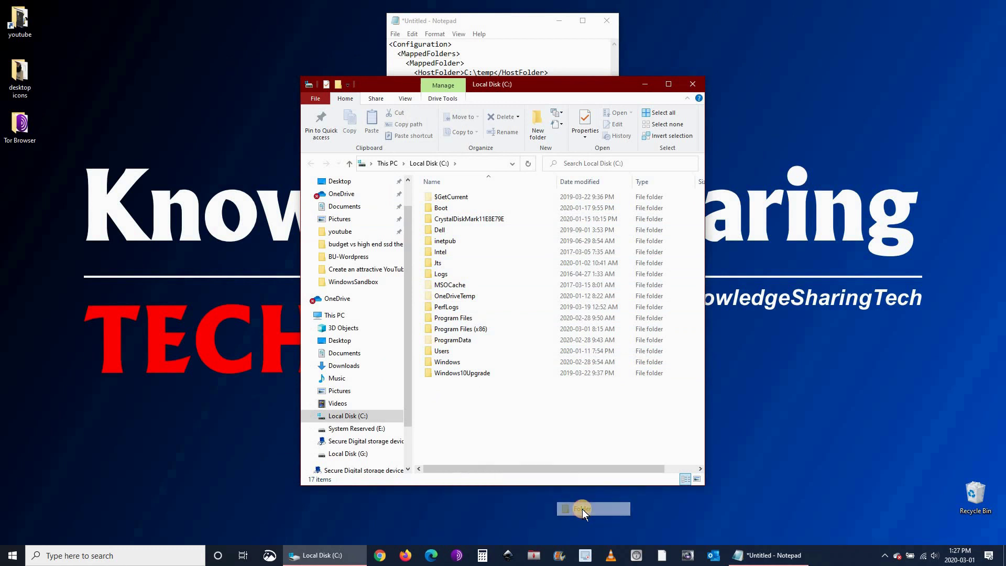
{"action": "type", "text": "tem"}
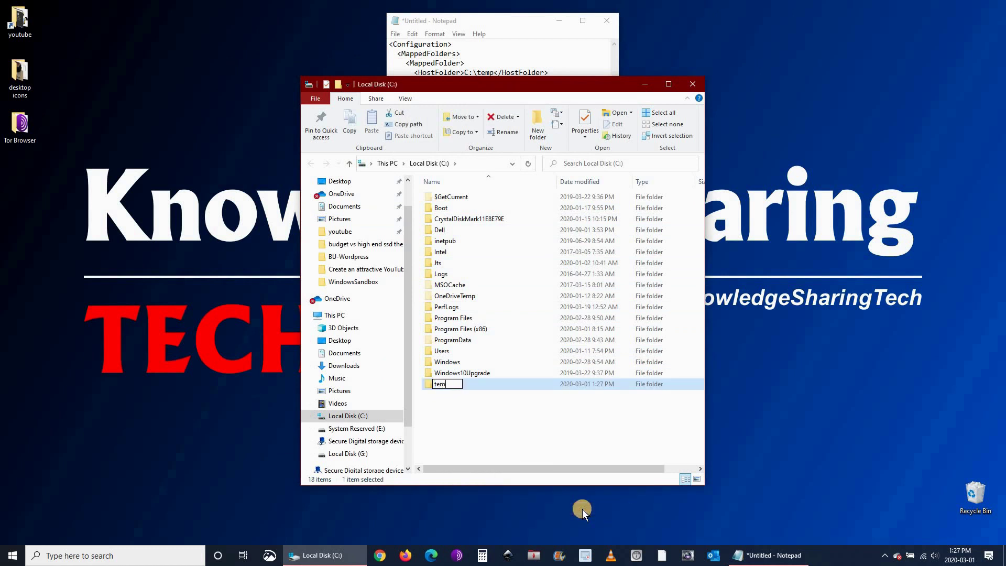
{"action": "type", "text": "p"}
{"action": "key", "text": "Return"}
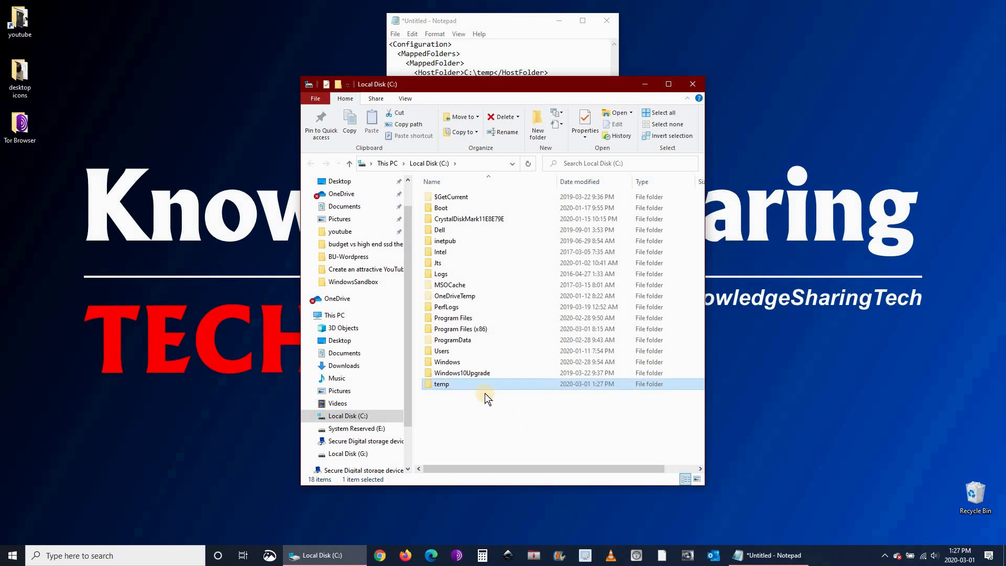
{"action": "scroll", "coordinate": [349, 202], "scroll_direction": "up", "scroll_amount": 1}
{"action": "left_click", "coordinate": [349, 202]}
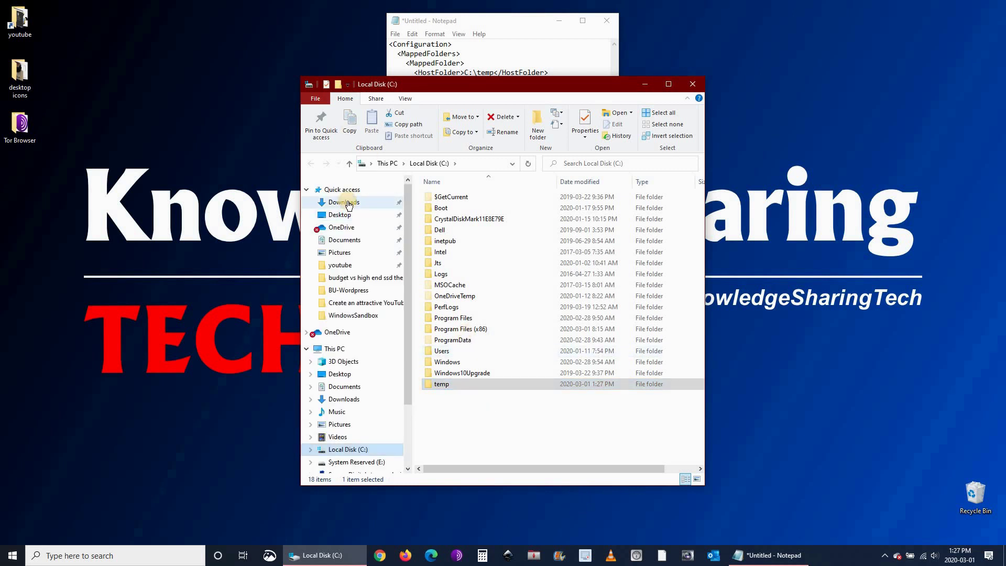
Step: Open the Software location in a second window beside C: and open the temp folder
{"action": "right_click", "coordinate": [349, 202]}
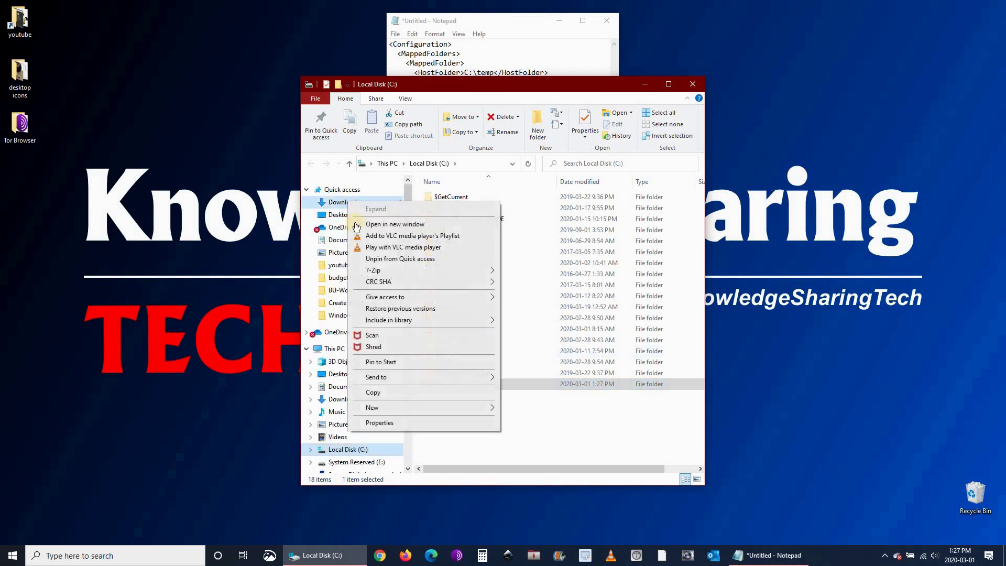
{"action": "left_click", "coordinate": [387, 224]}
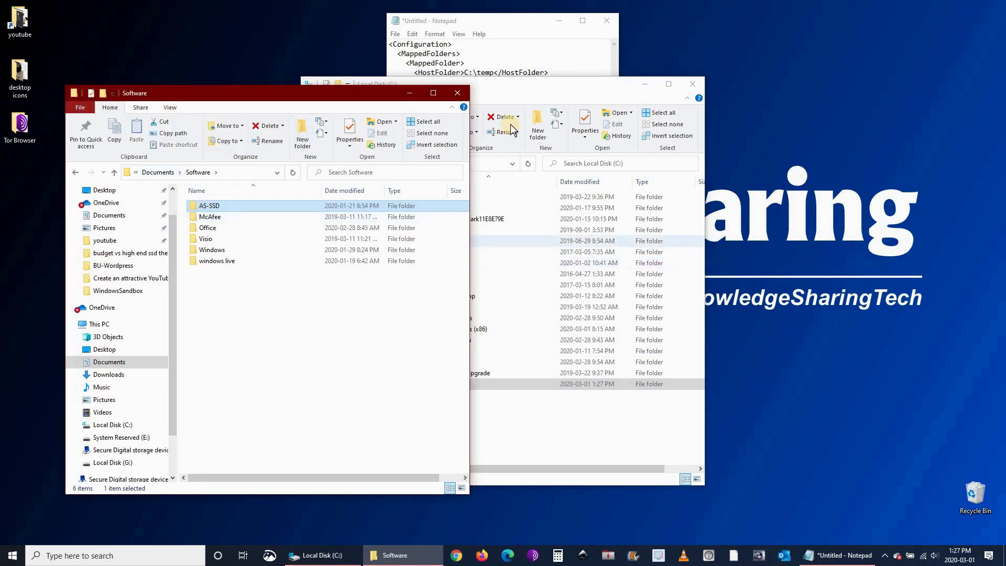
{"action": "left_click_drag", "start_coordinate": [524, 84], "coordinate": [734, 79]}
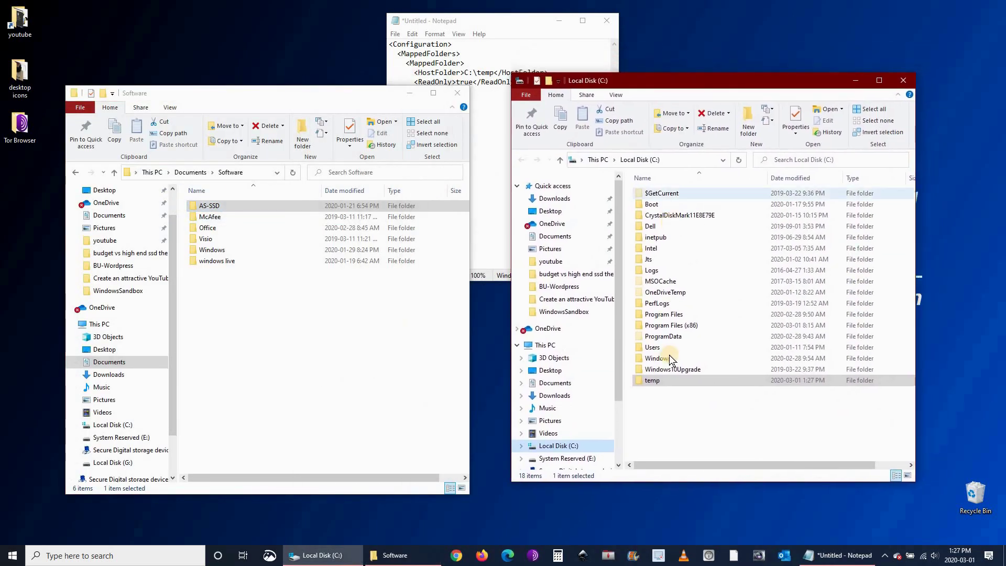
{"action": "left_click", "coordinate": [652, 378]}
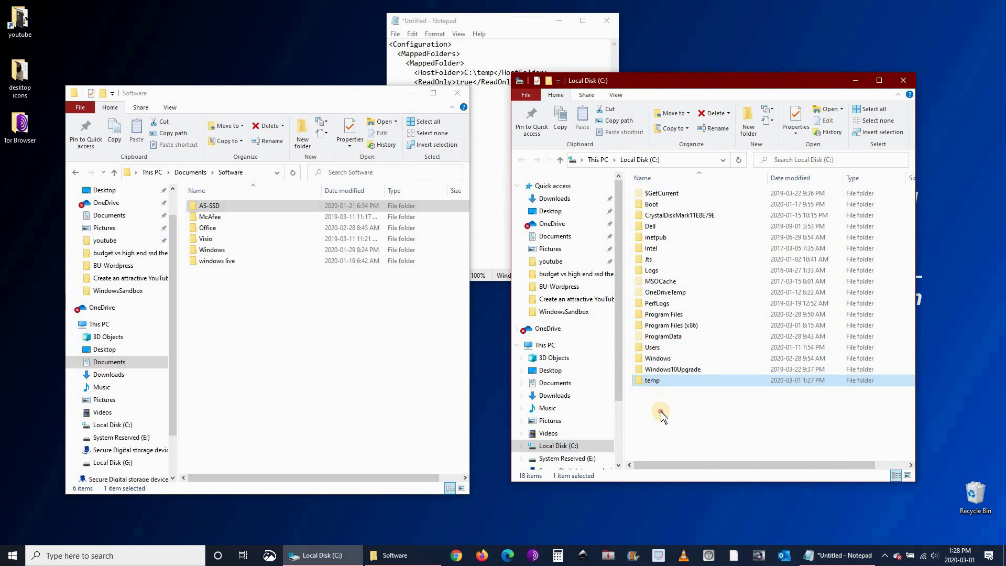
{"action": "double_click", "coordinate": [648, 382]}
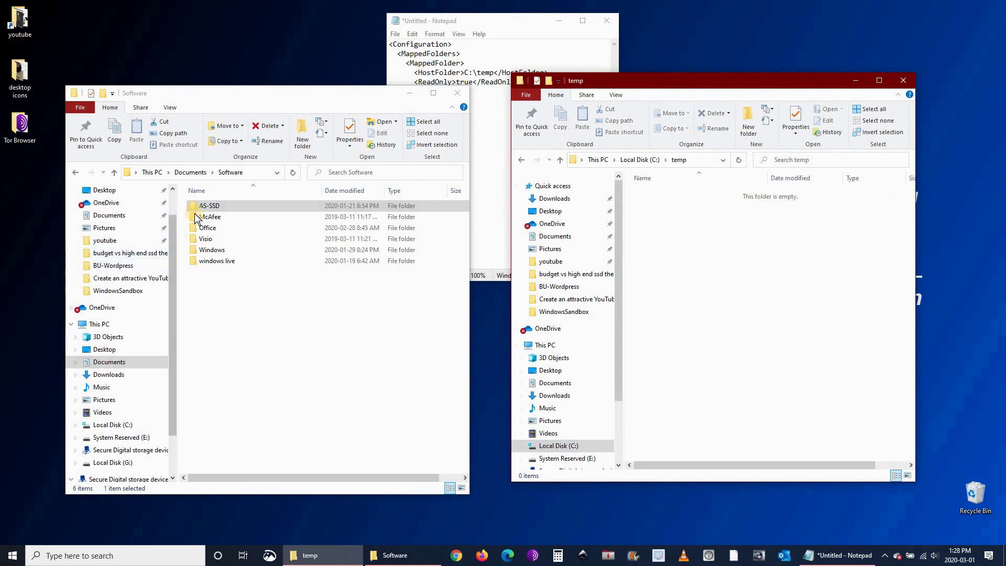
Step: Move the AS-SSD and Tor Browser folders into C:\temp
{"action": "left_click_drag", "start_coordinate": [209, 206], "coordinate": [684, 293]}
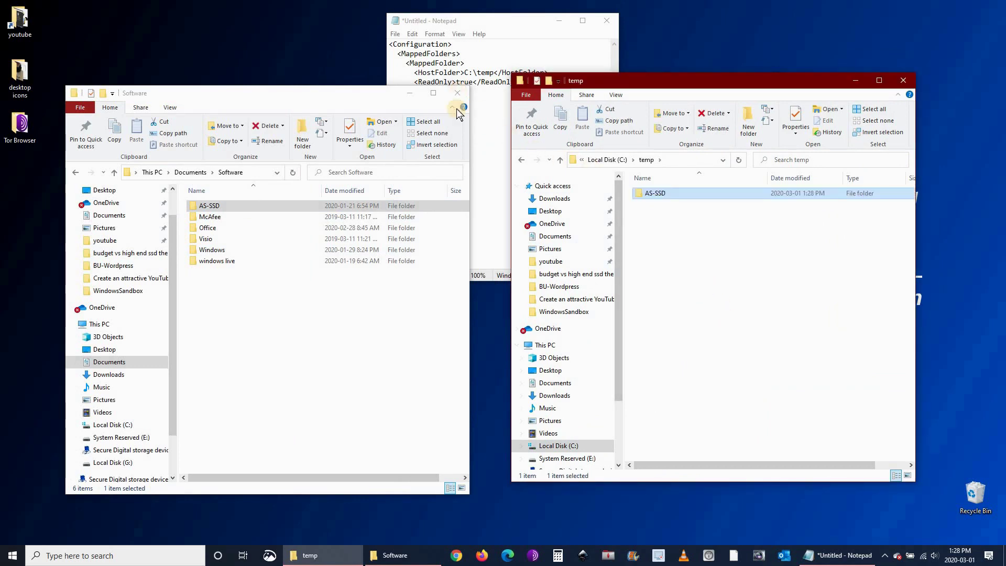
{"action": "left_click", "coordinate": [457, 94]}
{"action": "left_click_drag", "start_coordinate": [20, 126], "coordinate": [663, 244]}
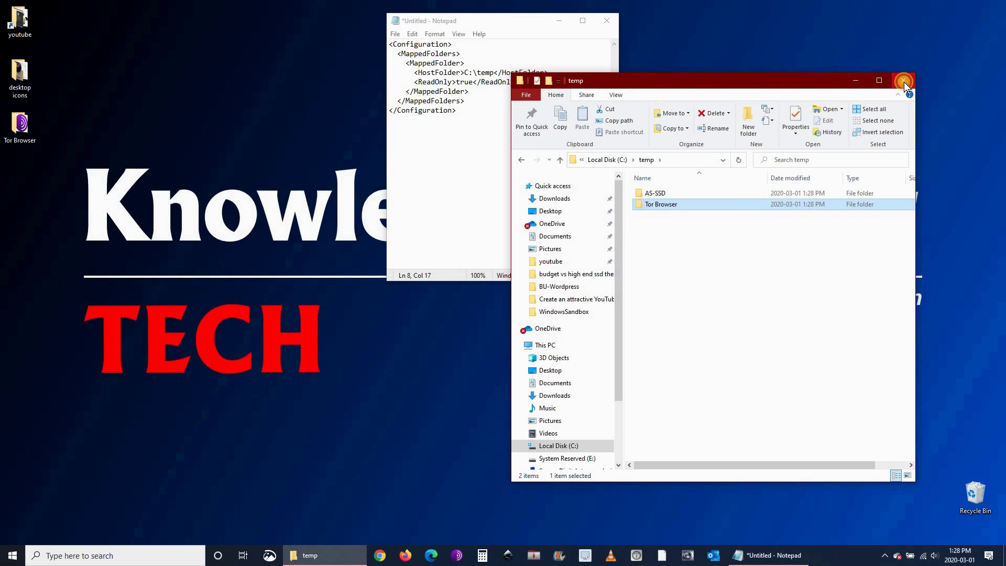
Step: Save the Notepad configuration to the Desktop as map-temp.wsb using the All Files type
{"action": "left_click", "coordinate": [903, 81]}
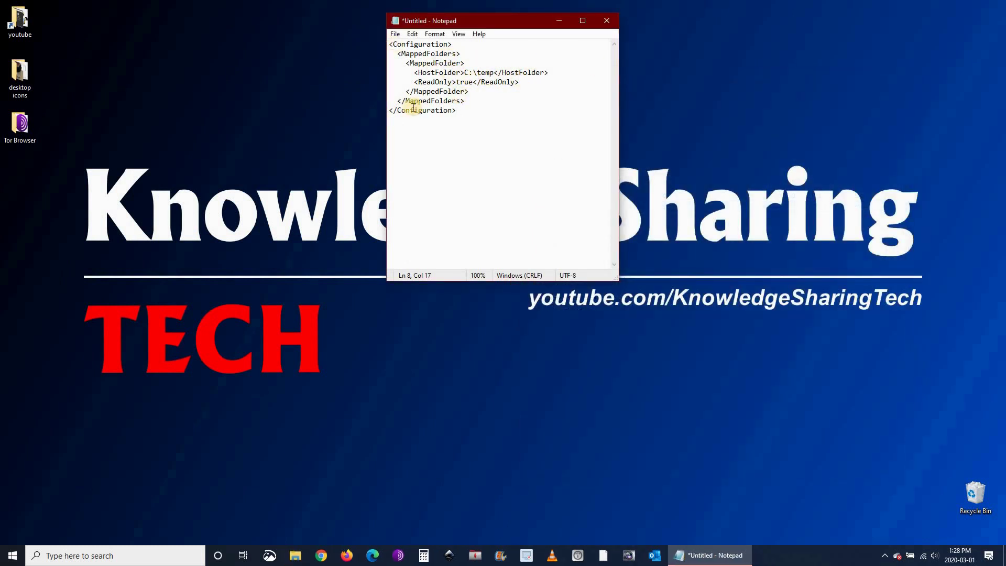
{"action": "left_click", "coordinate": [395, 35]}
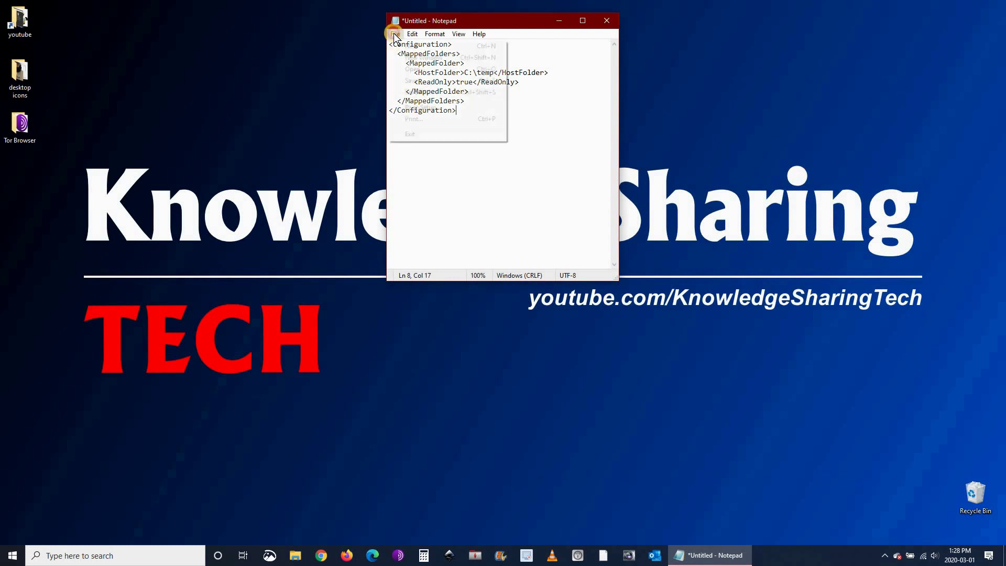
{"action": "left_click", "coordinate": [416, 91]}
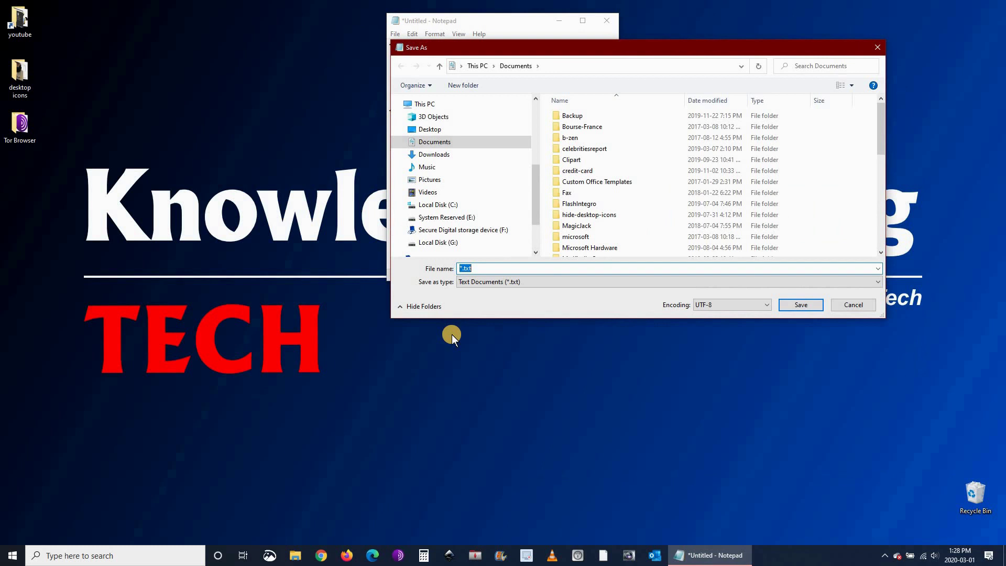
{"action": "left_click", "coordinate": [428, 130]}
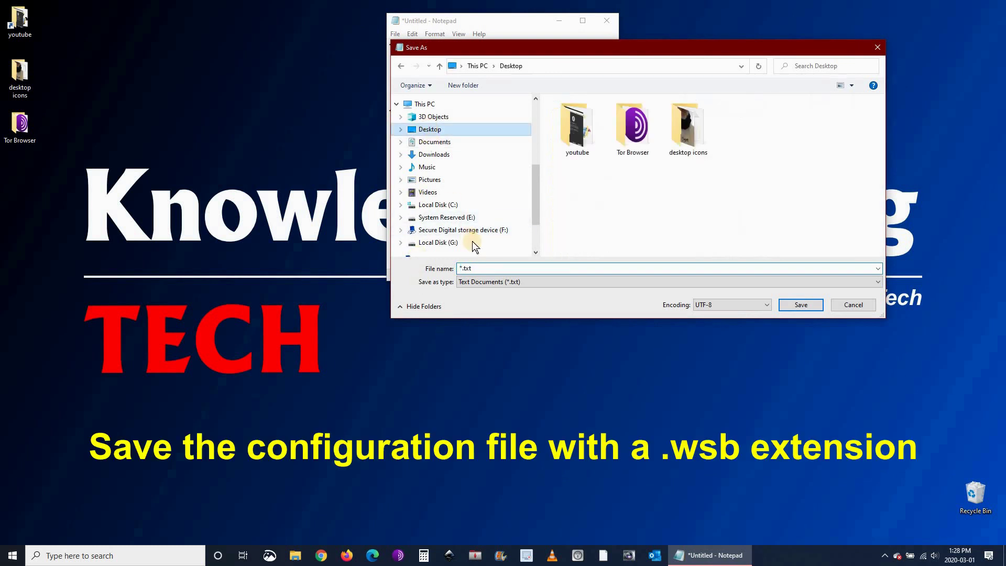
{"action": "left_click", "coordinate": [498, 269]}
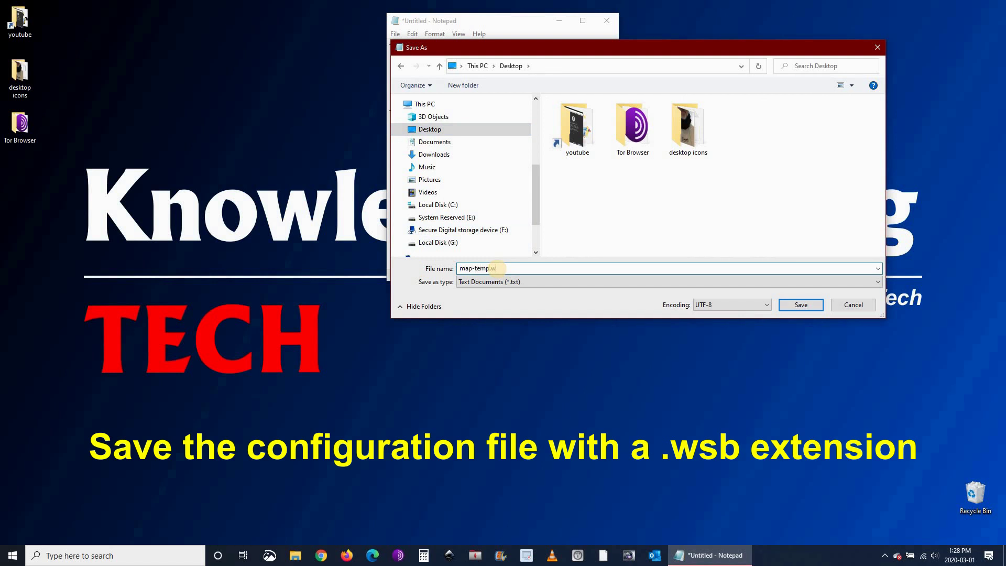
{"action": "type", "text": "map-temp.wsb"}
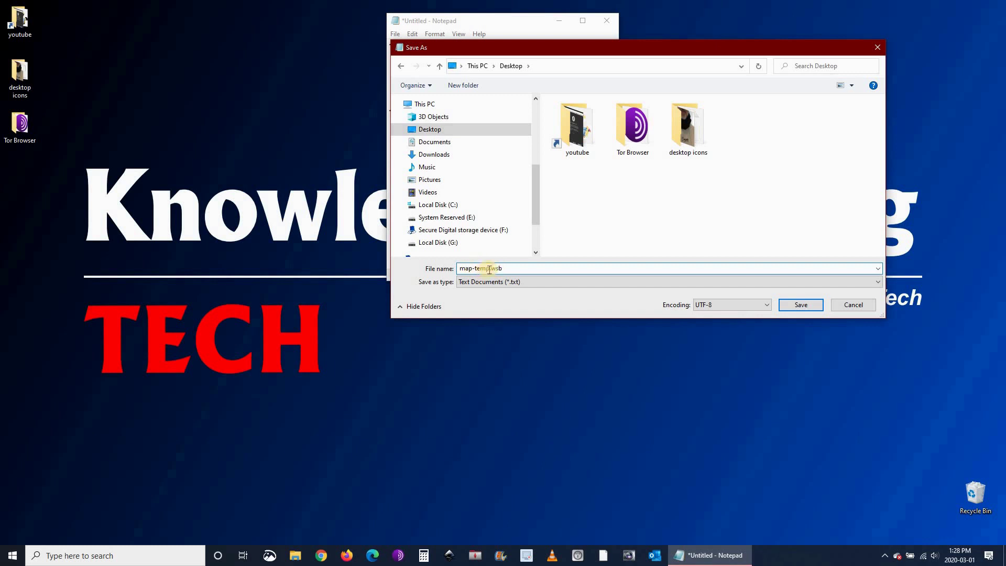
{"action": "left_click", "coordinate": [501, 282]}
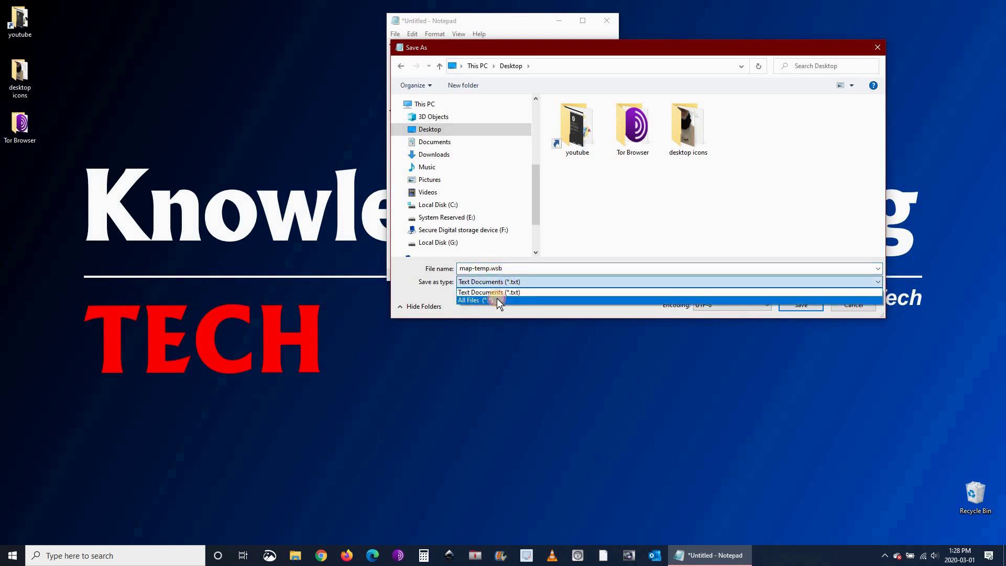
{"action": "left_click", "coordinate": [497, 298]}
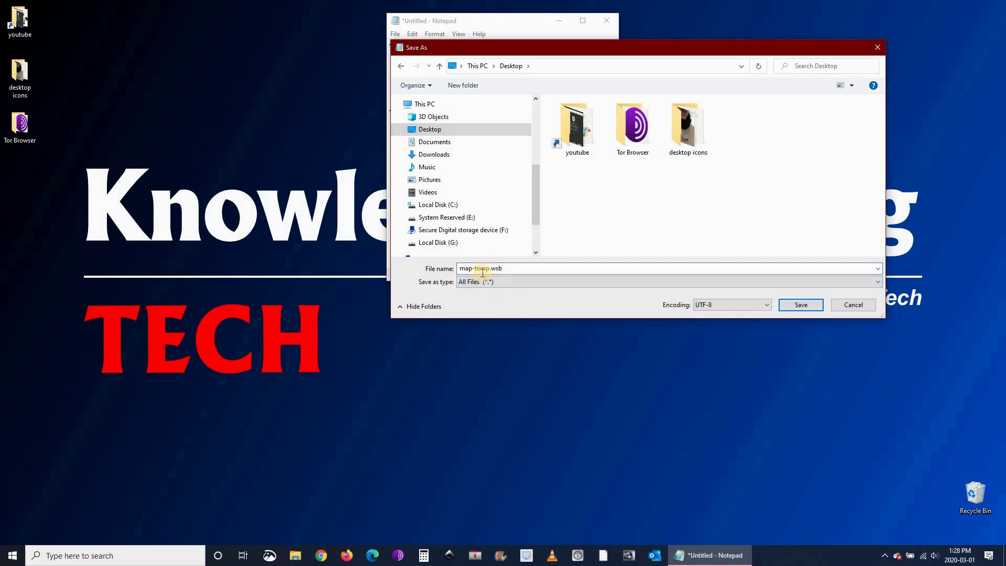
{"action": "left_click", "coordinate": [806, 312]}
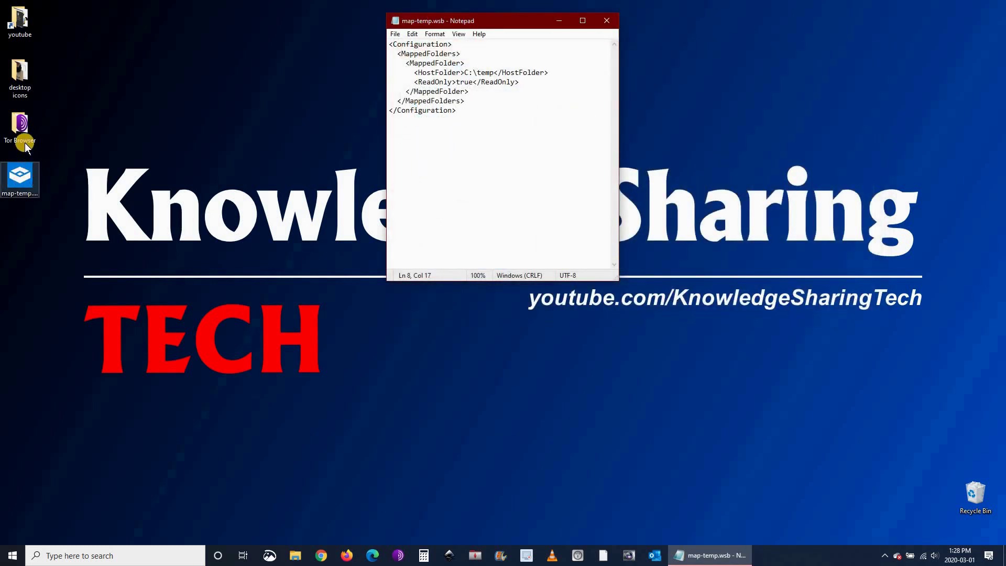
Step: Close Notepad, launch Windows Sandbox from map-temp.wsb, and select the mapped temp folder
{"action": "left_click", "coordinate": [33, 181]}
{"action": "left_click", "coordinate": [623, 11]}
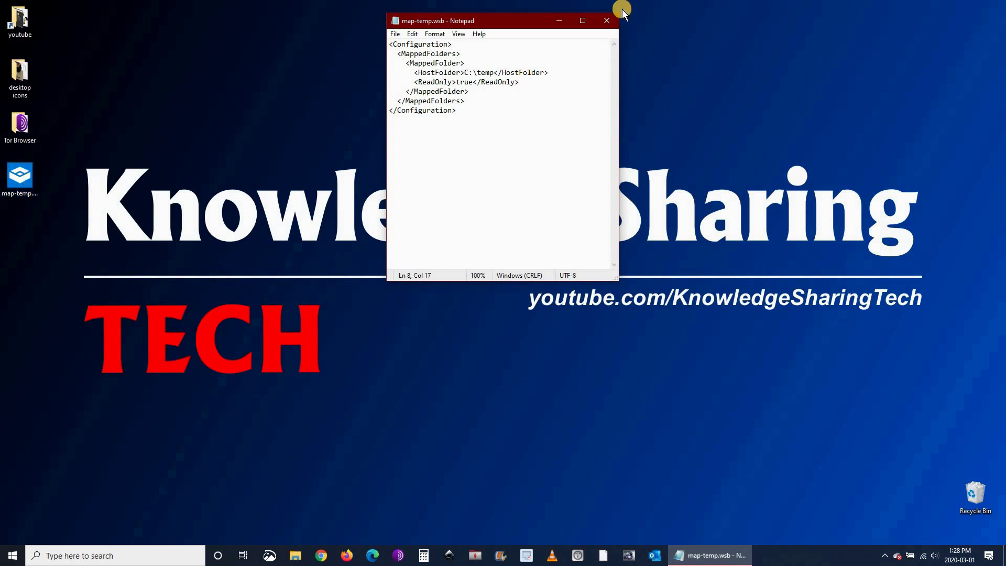
{"action": "left_click", "coordinate": [608, 20]}
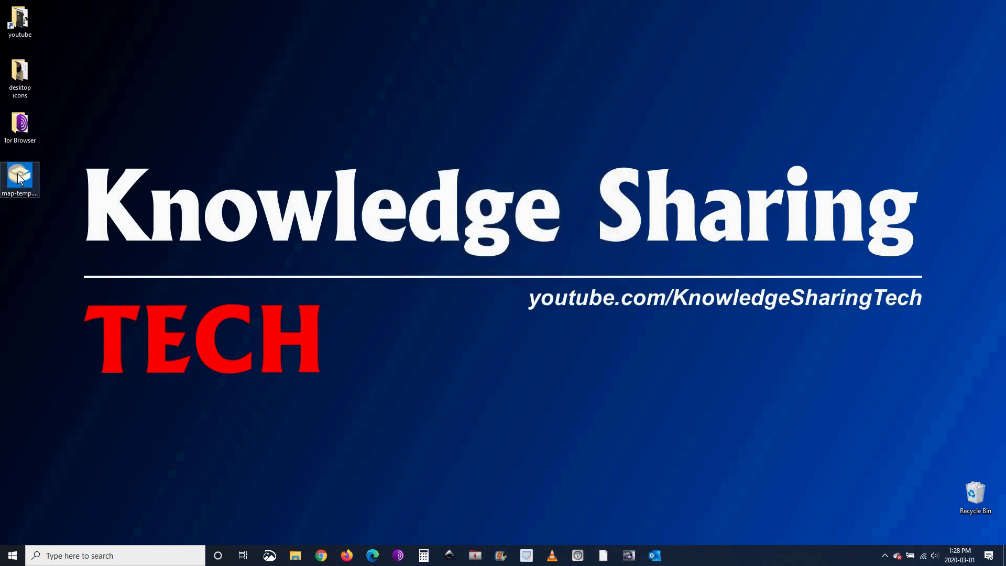
{"action": "left_click", "coordinate": [539, 358]}
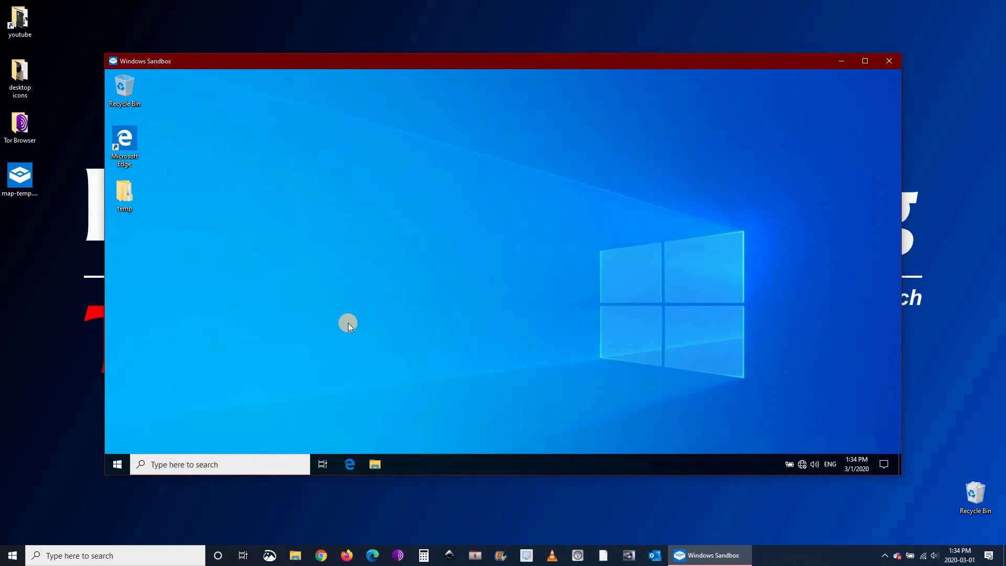
{"action": "left_click", "coordinate": [126, 198]}
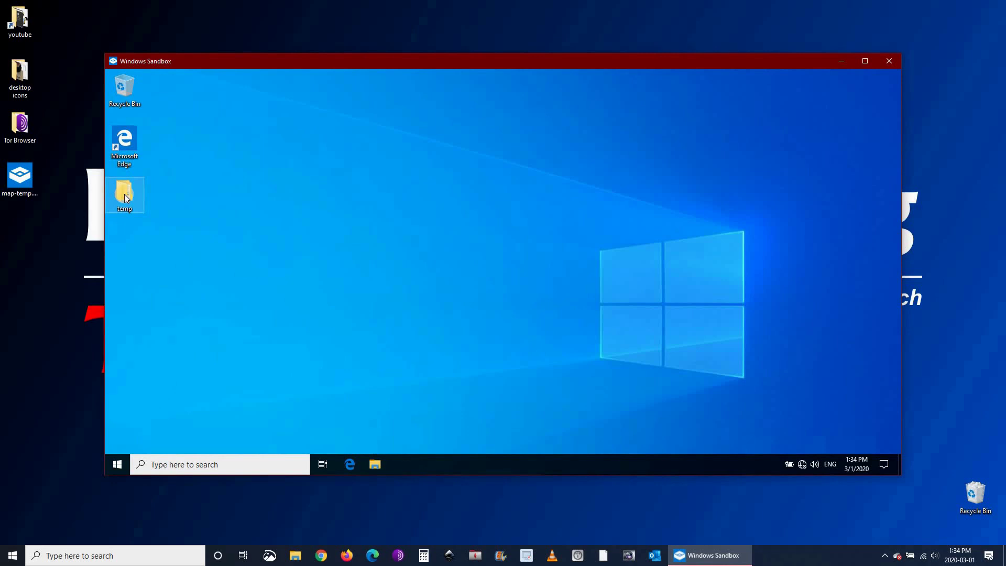
Step: Run AS SSD Benchmark from temp\AS-SSD in the sandbox, close it, and return to temp
{"action": "double_click", "coordinate": [126, 198]}
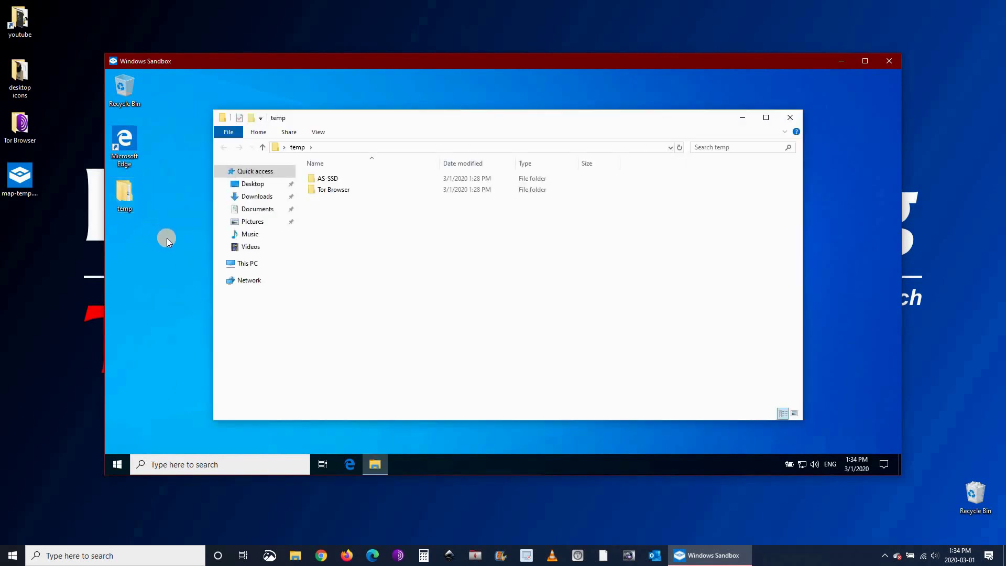
{"action": "left_click", "coordinate": [328, 179]}
{"action": "double_click", "coordinate": [328, 180]}
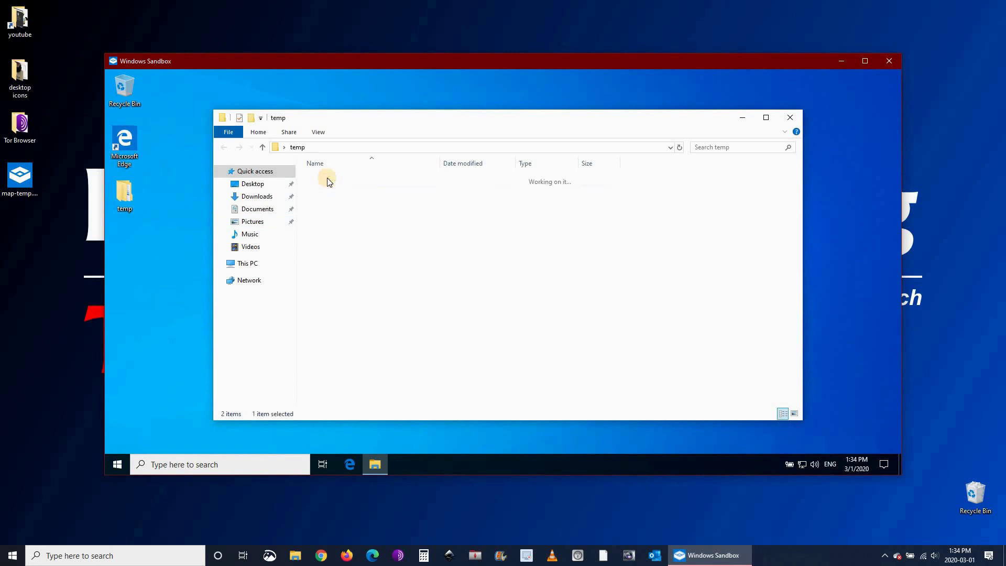
{"action": "left_click", "coordinate": [341, 193]}
{"action": "double_click", "coordinate": [341, 193]}
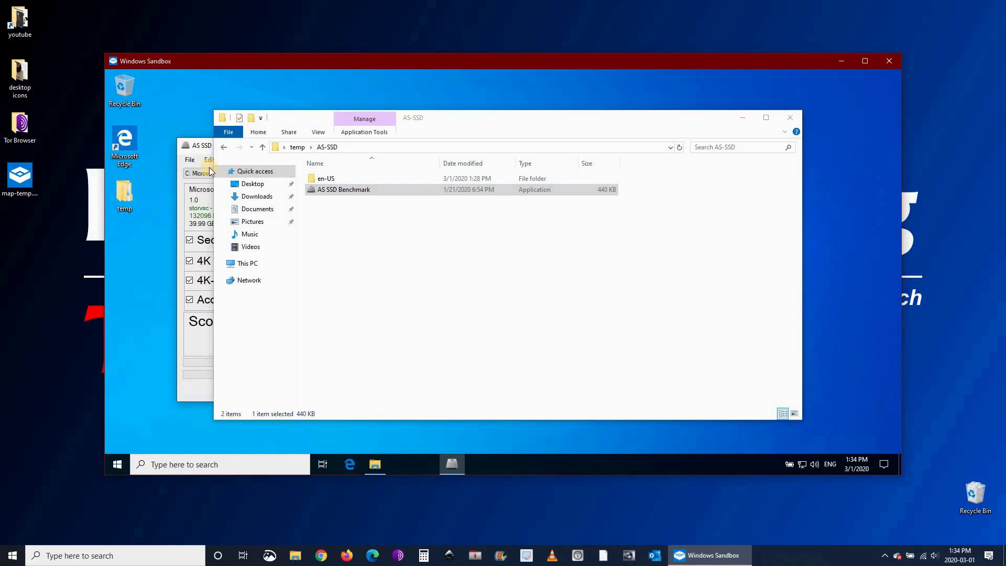
{"action": "left_click", "coordinate": [198, 145]}
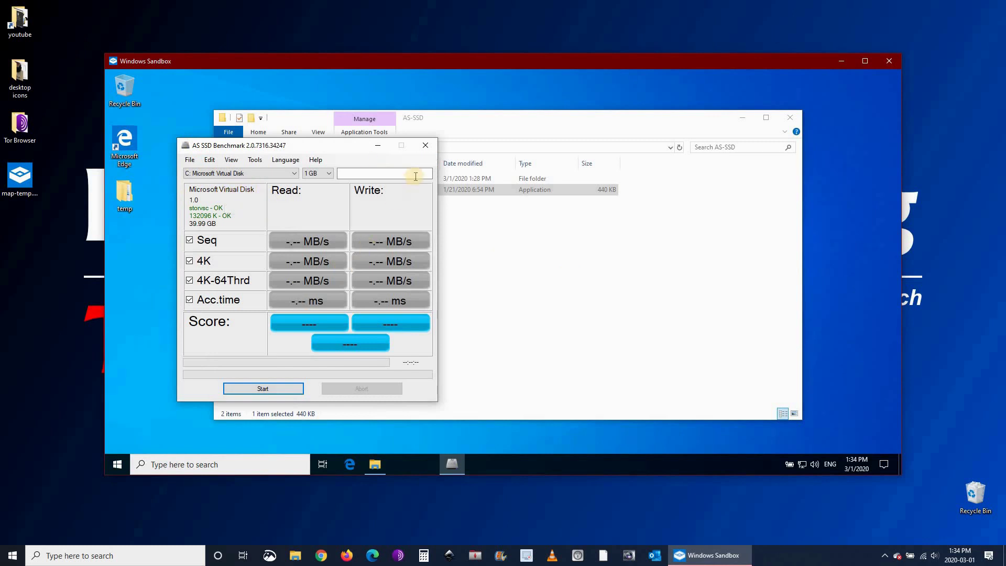
{"action": "left_click", "coordinate": [425, 147]}
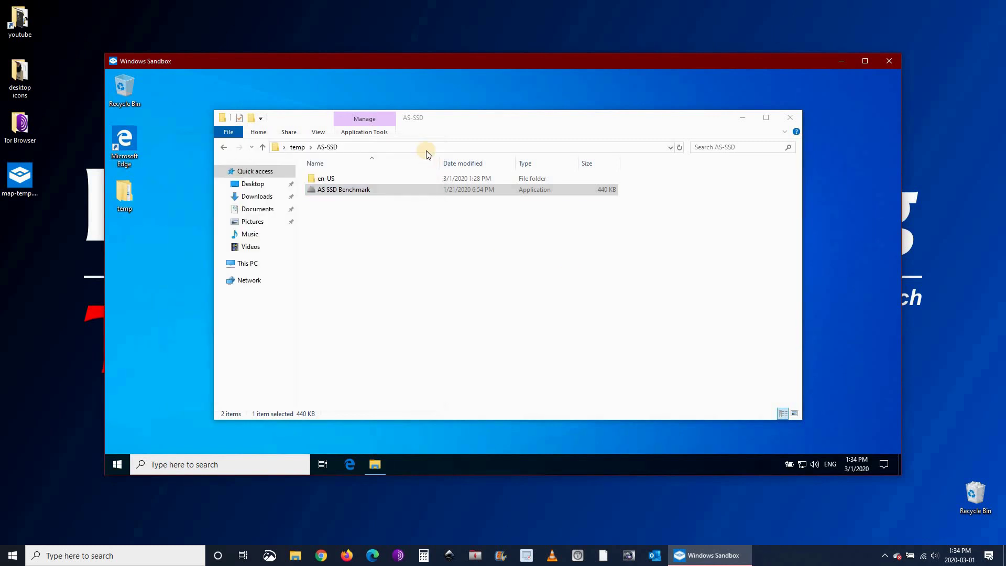
{"action": "left_click", "coordinate": [297, 148]}
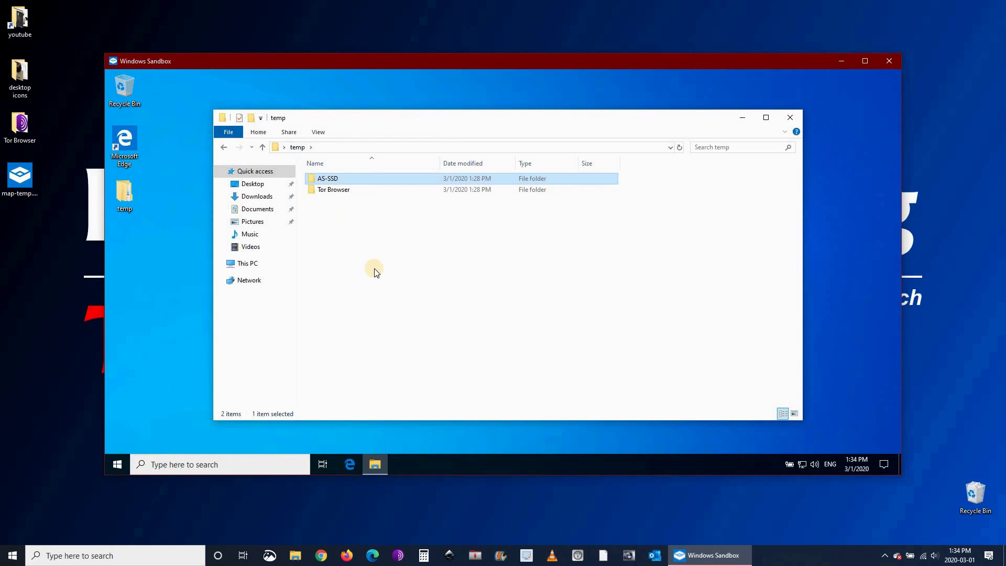
{"action": "right_click", "coordinate": [375, 292]}
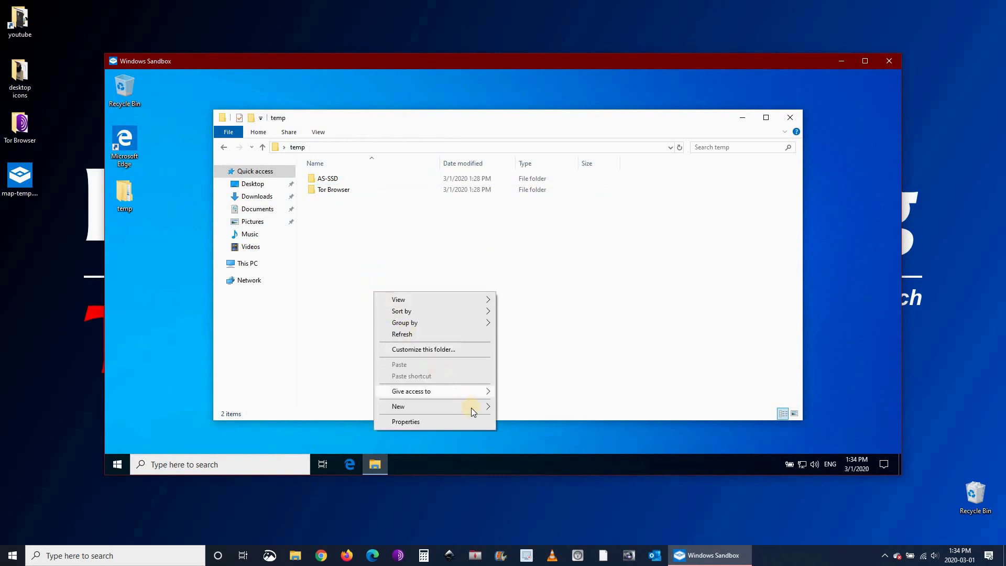
{"action": "mouse_move", "coordinate": [472, 409]}
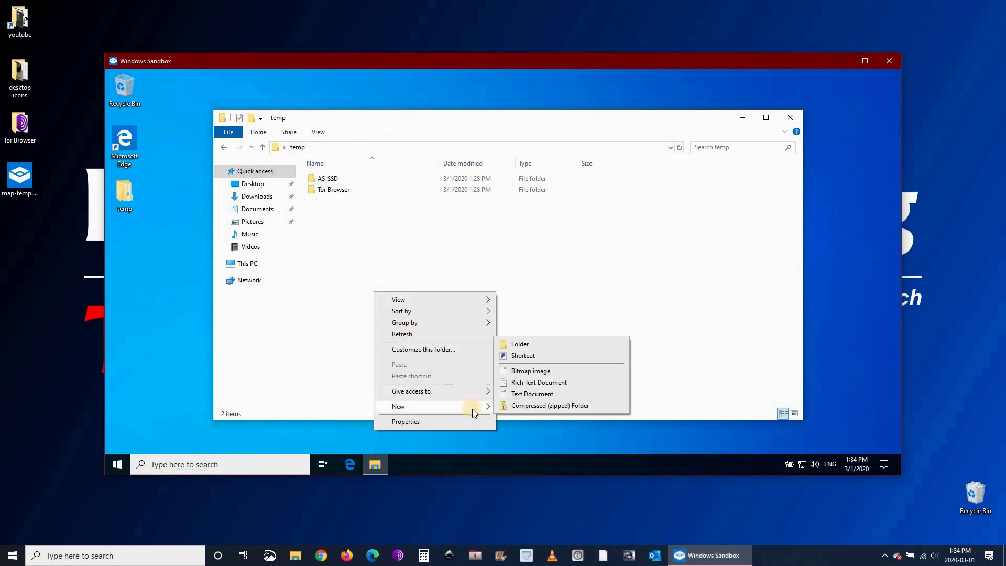
{"action": "left_click", "coordinate": [518, 385]}
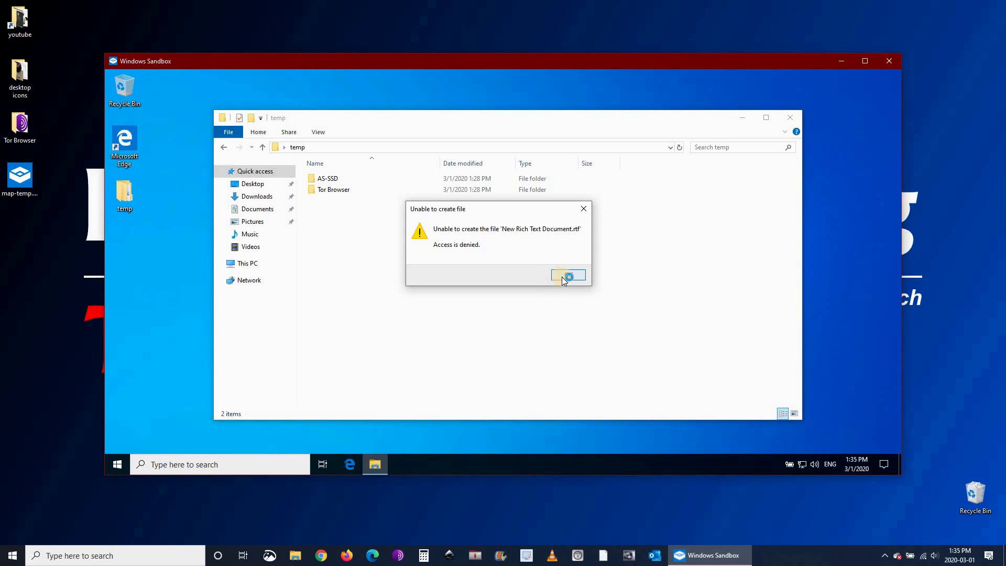
{"action": "left_click", "coordinate": [564, 280]}
{"action": "left_click", "coordinate": [346, 191]}
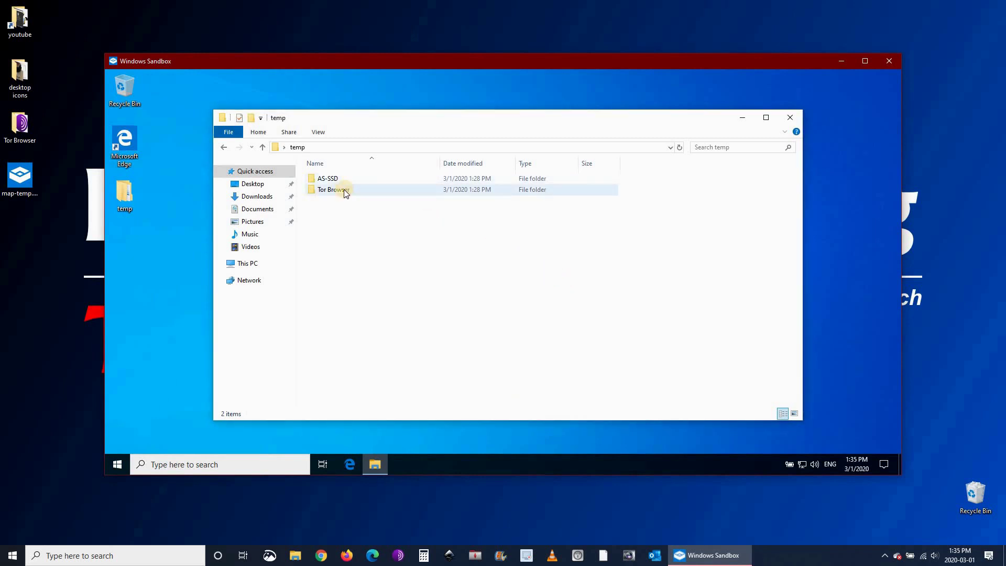
Step: Copy the Tor Browser folder to the sandbox desktop and run Start Tor Browser from it
{"action": "left_click_drag", "start_coordinate": [345, 194], "coordinate": [147, 281]}
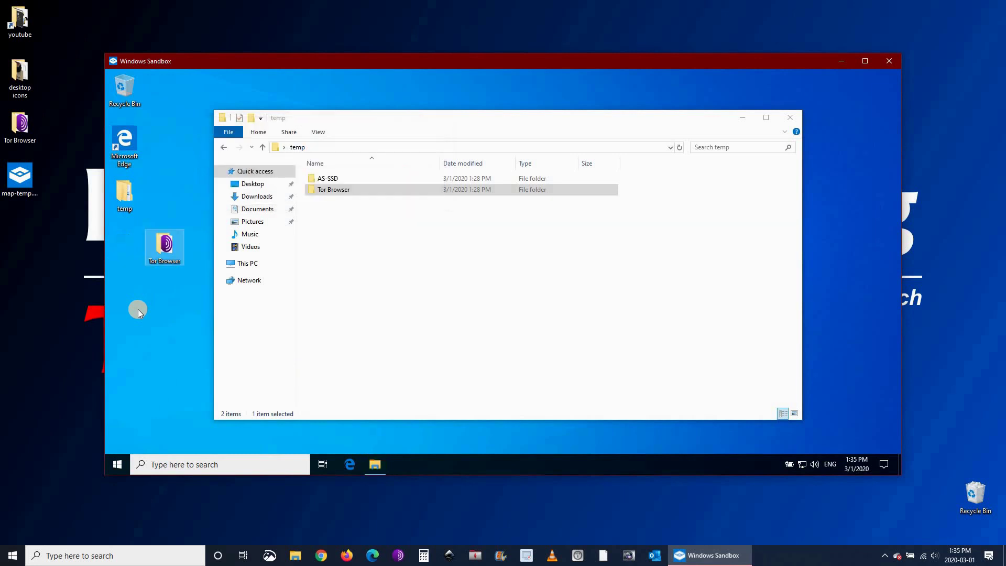
{"action": "double_click", "coordinate": [167, 251]}
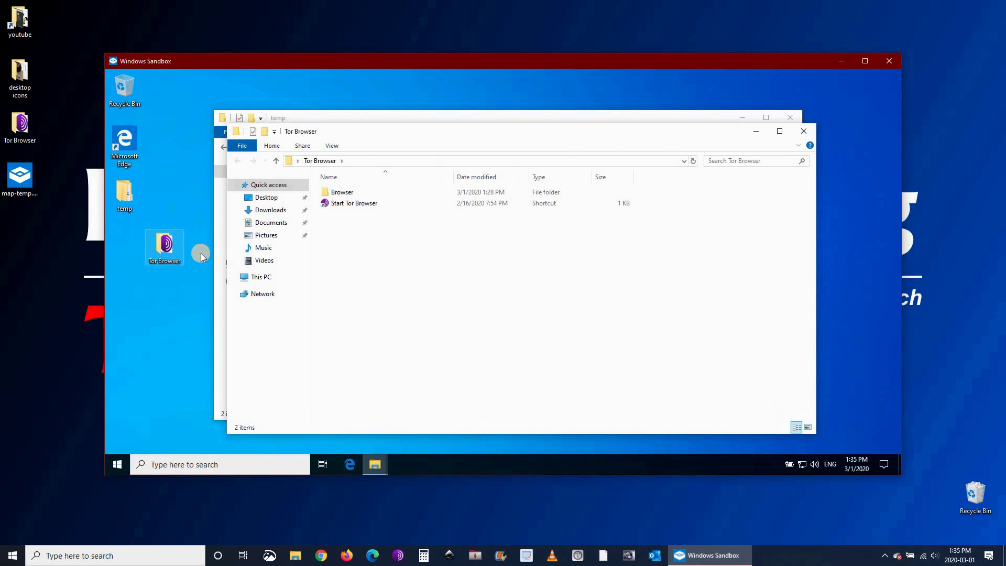
{"action": "double_click", "coordinate": [351, 205]}
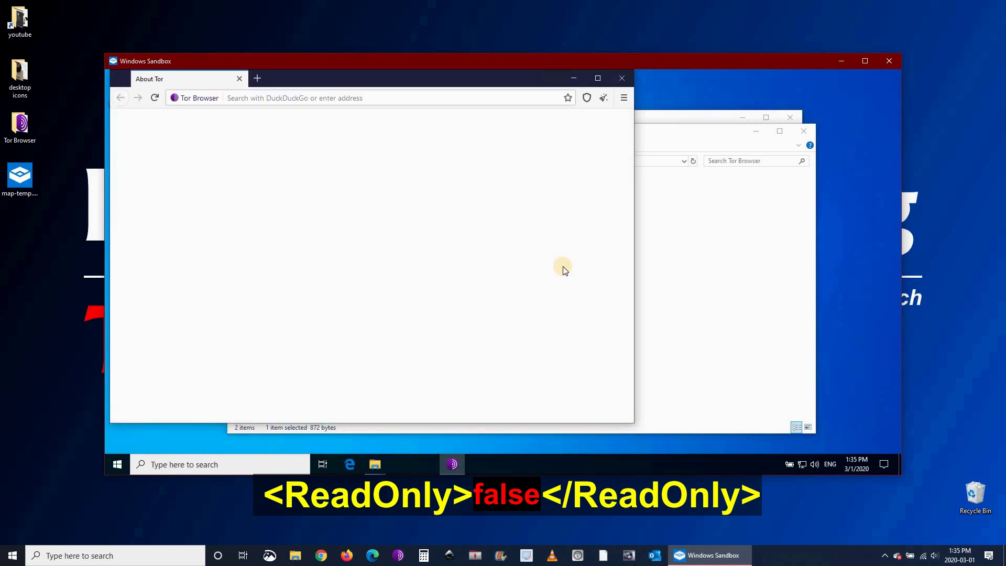
{"action": "left_click", "coordinate": [343, 101]}
{"action": "type", "text": "www.youtube.com"}
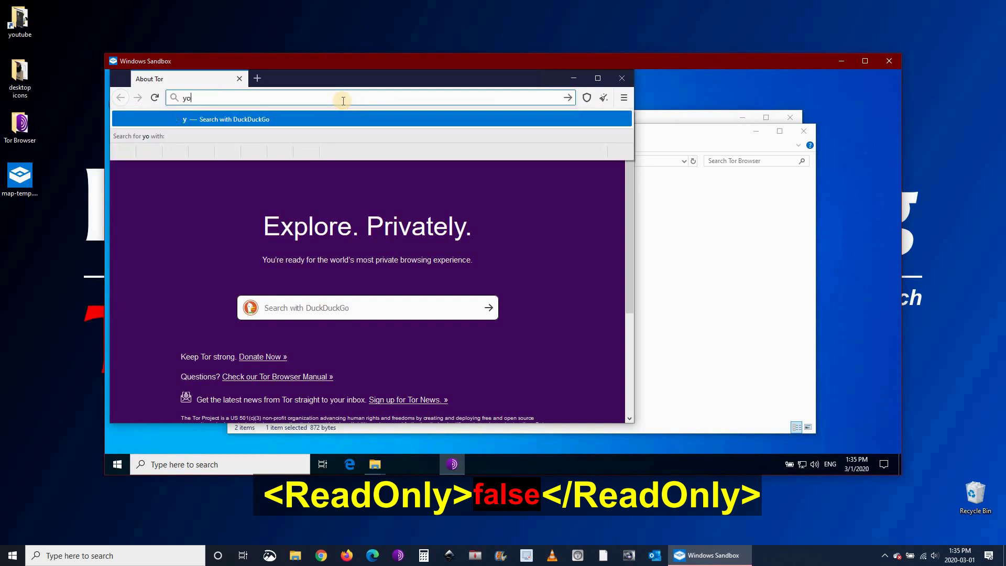
{"action": "key", "text": "Return"}
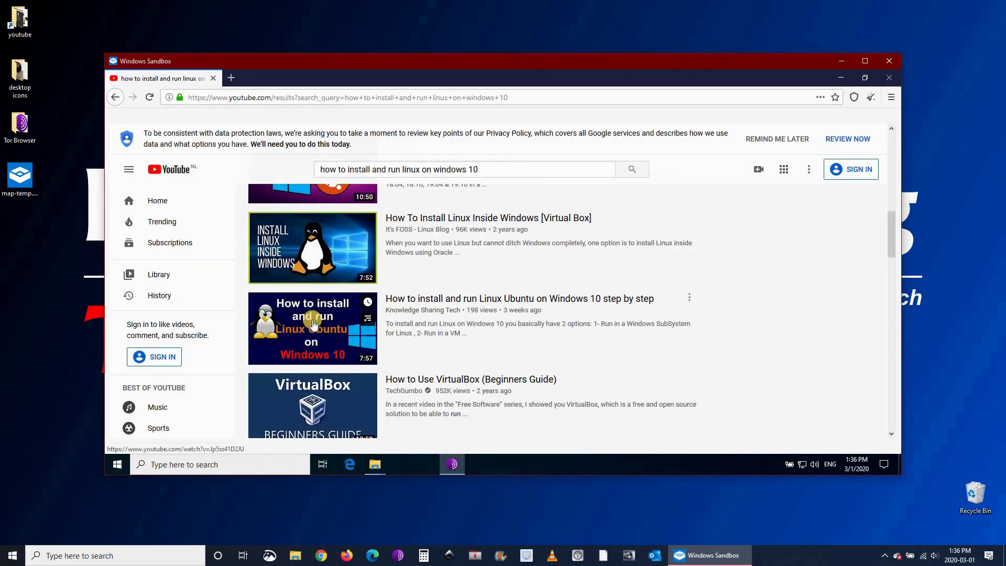
{"action": "left_click", "coordinate": [313, 320]}
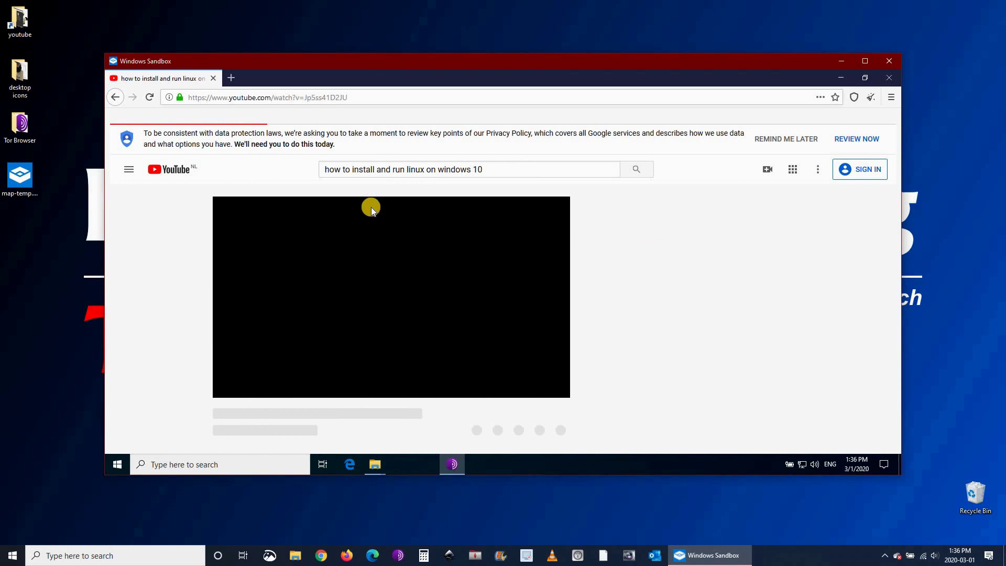
{"action": "left_click", "coordinate": [768, 140]}
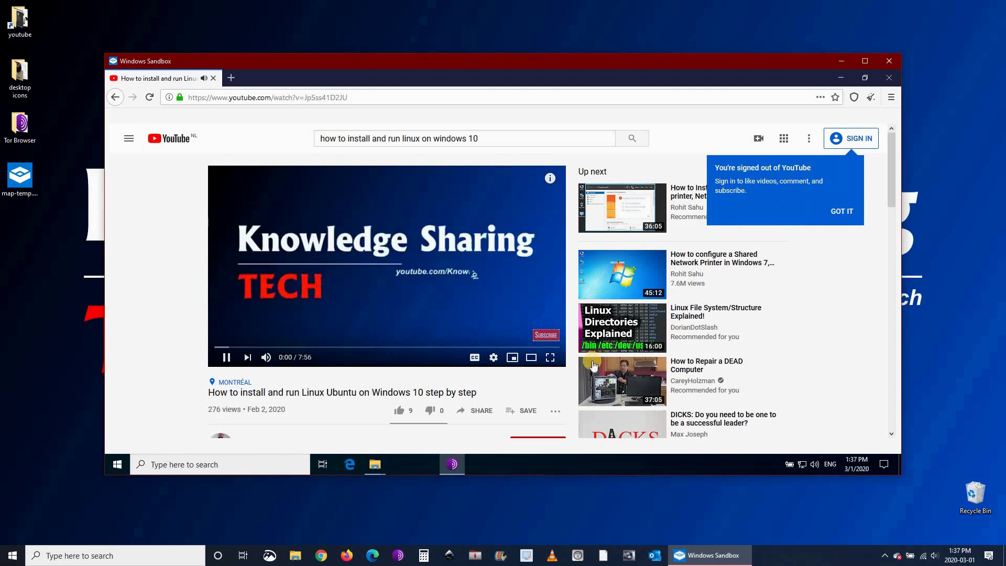
{"action": "mouse_move", "coordinate": [592, 368]}
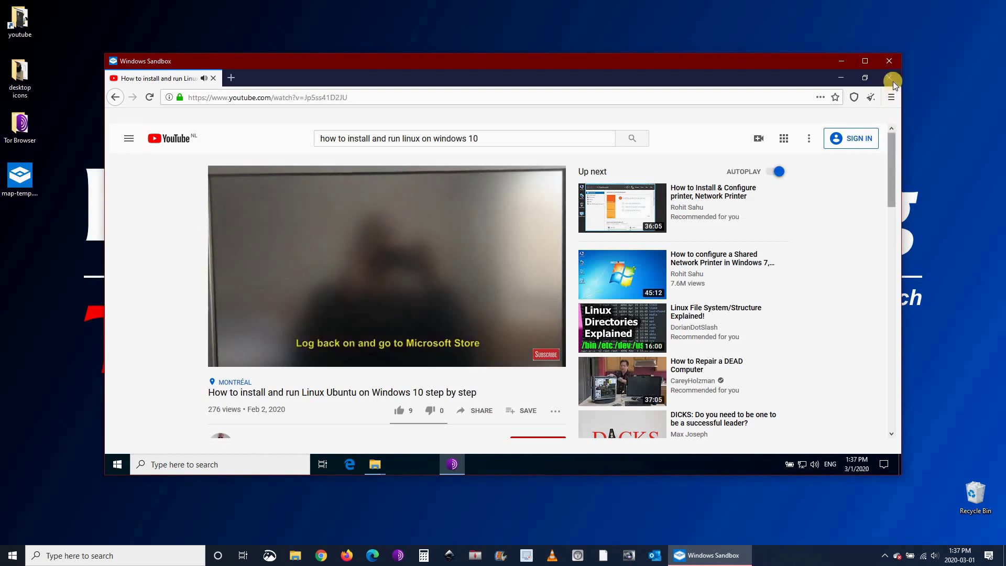
Step: Close Tor Browser and both folder windows, then close Windows Sandbox, discarding its contents
{"action": "left_click", "coordinate": [891, 79]}
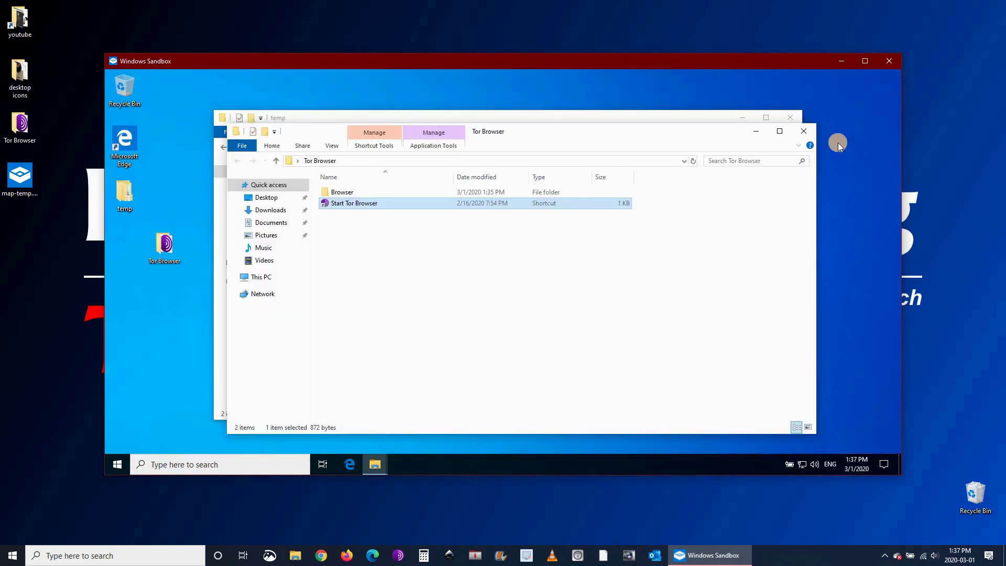
{"action": "left_click", "coordinate": [807, 129]}
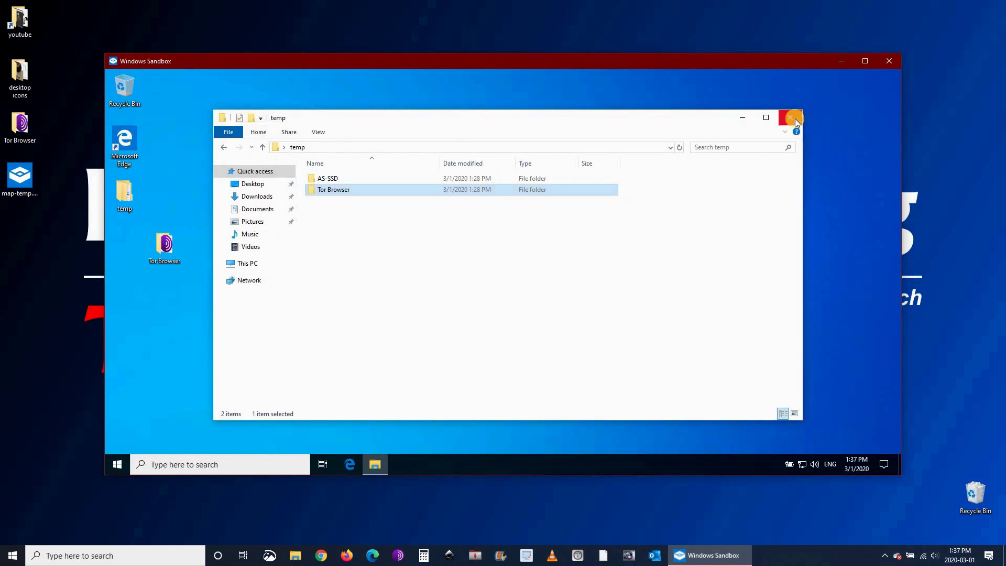
{"action": "left_click", "coordinate": [796, 121]}
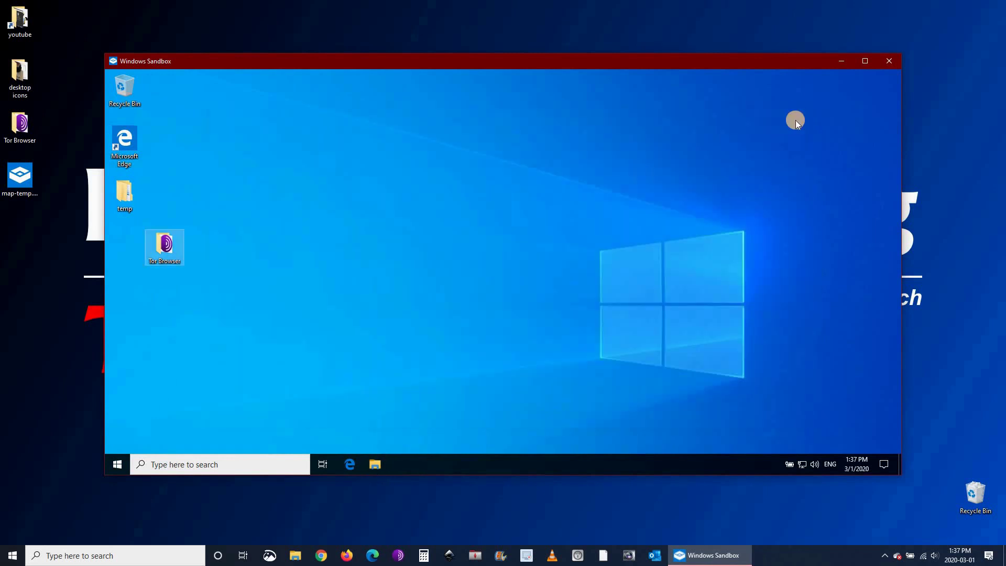
{"action": "left_click", "coordinate": [888, 62]}
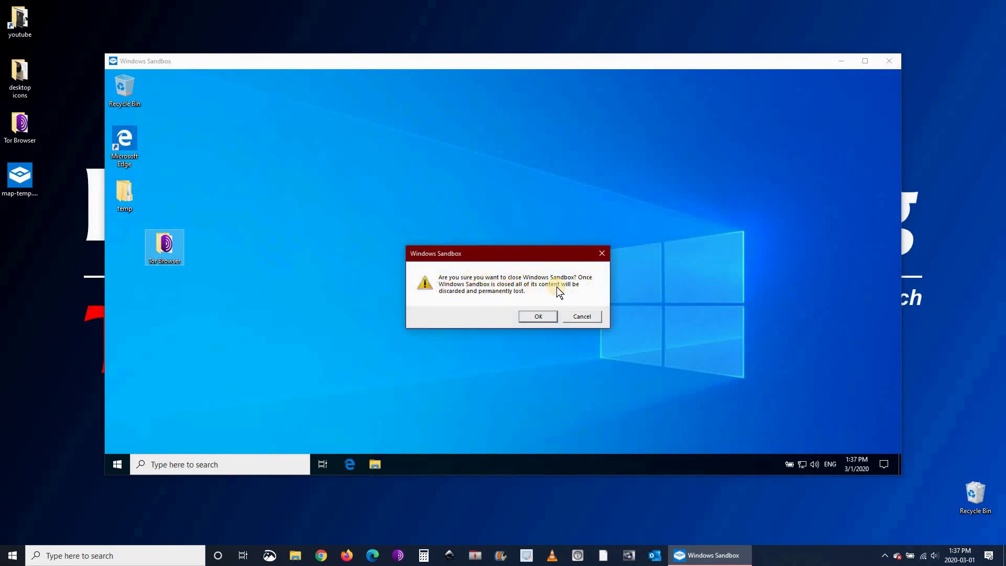
{"action": "left_click", "coordinate": [538, 316]}
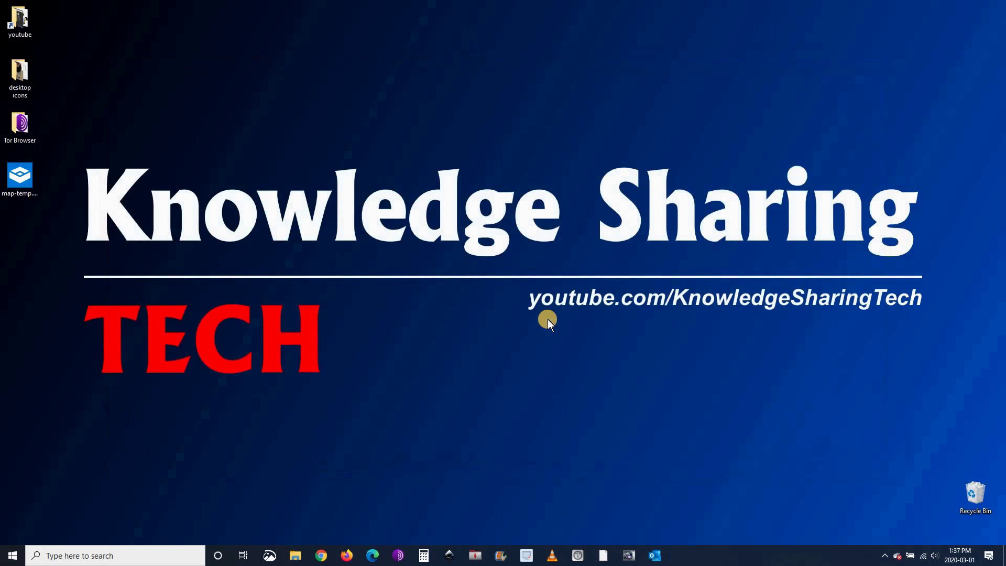